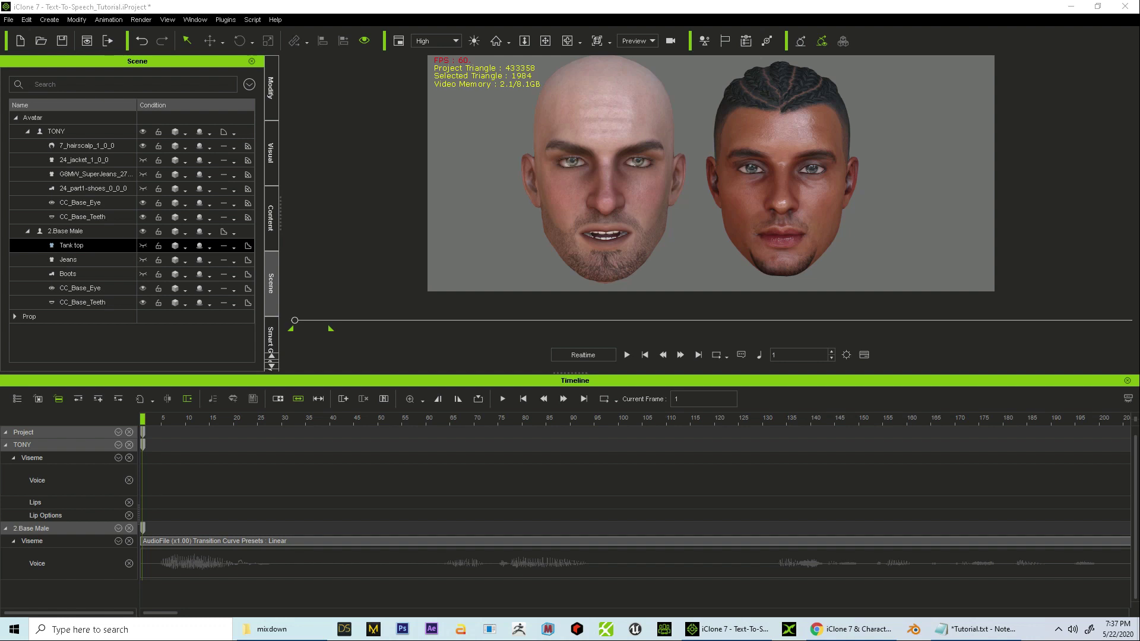
- Switch to Chrome and play part of the finished cinematic animation example, then return to iClone
click(850, 629)
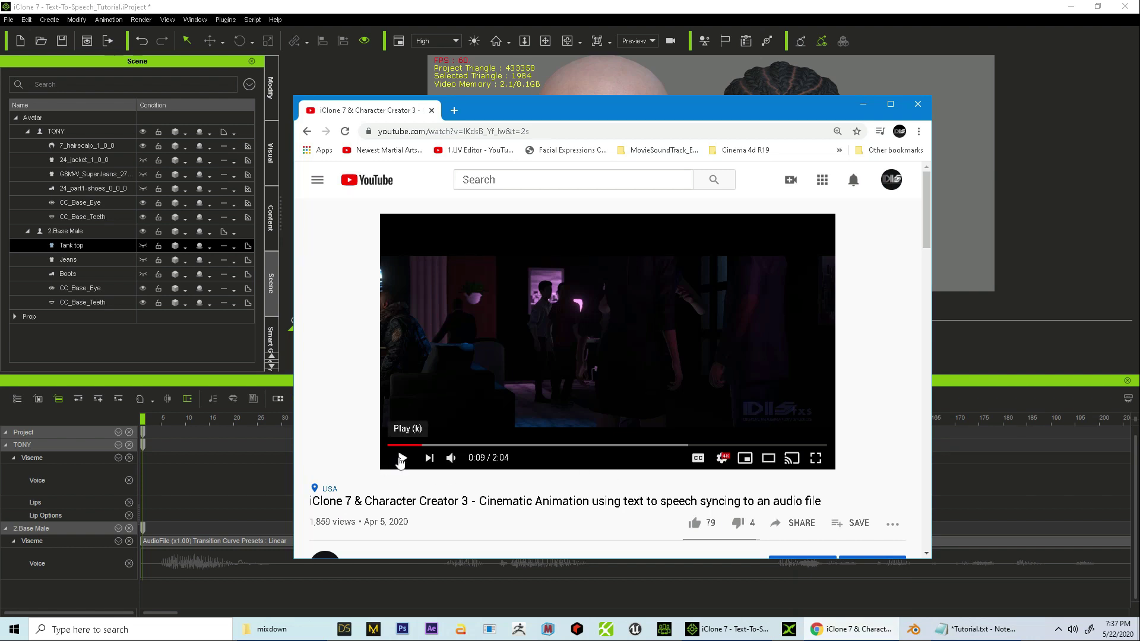
click(402, 458)
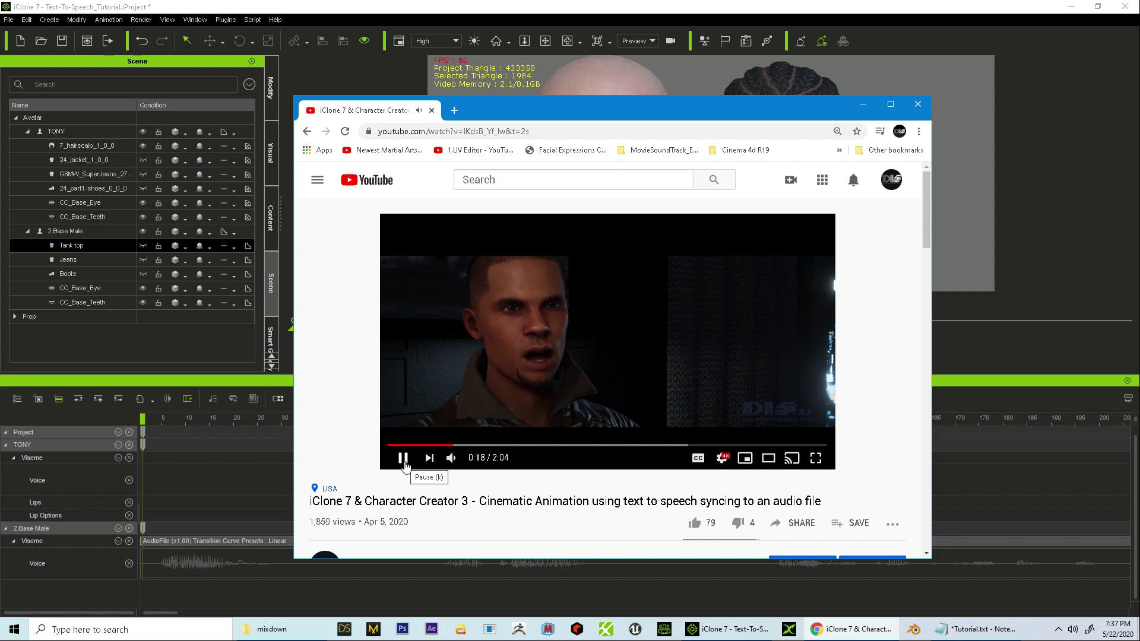
click(403, 459)
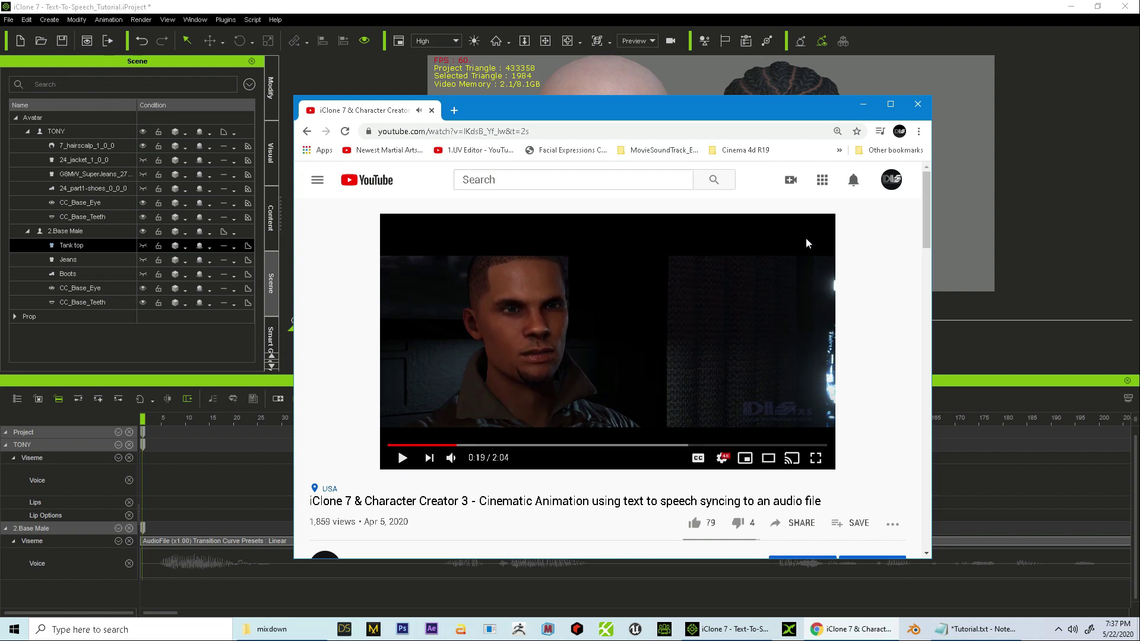
click(862, 105)
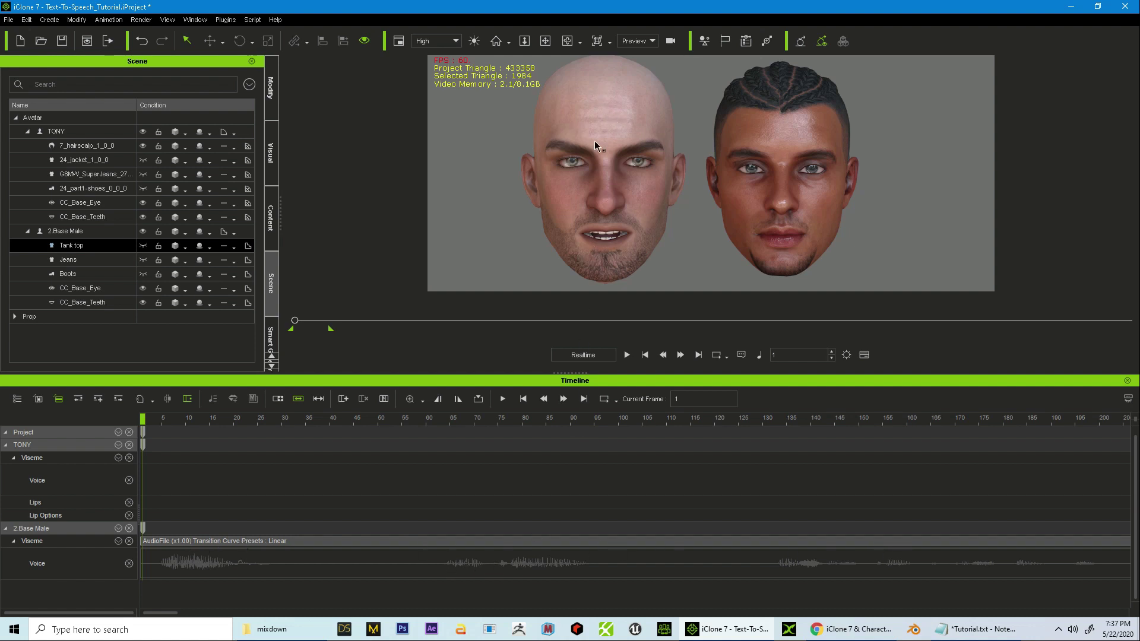
click(616, 119)
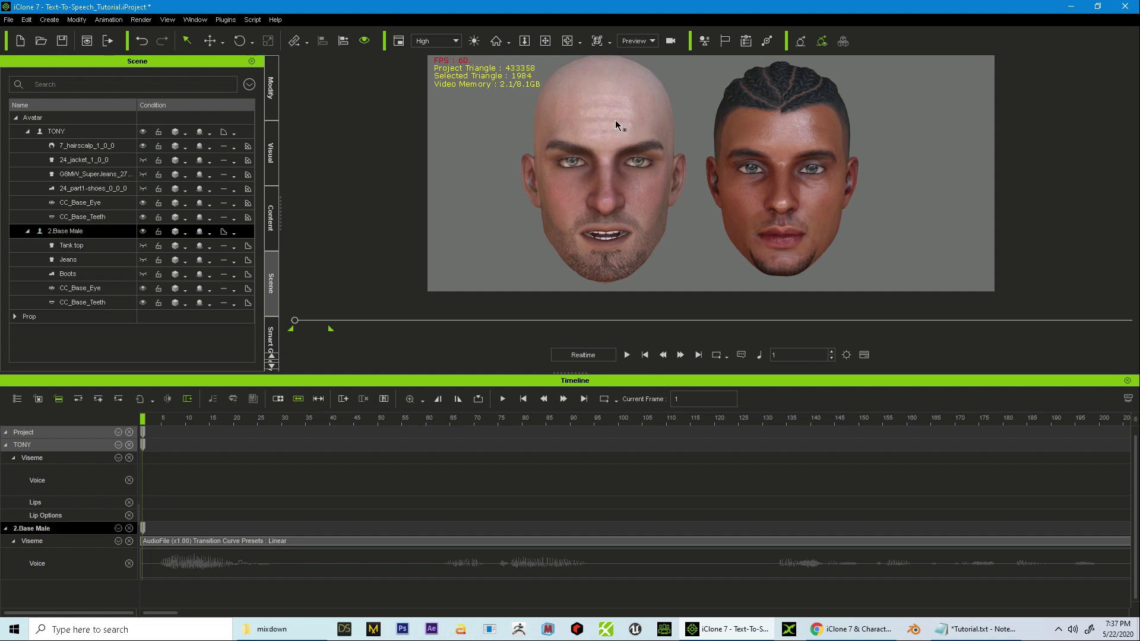
click(102, 21)
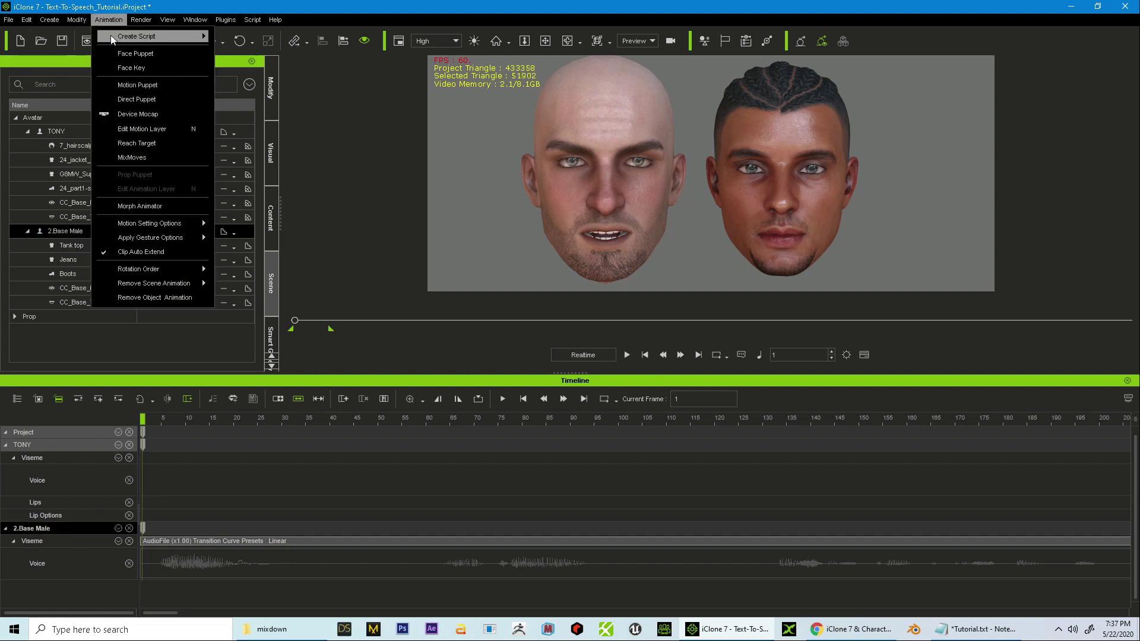
mouse_move(111, 36)
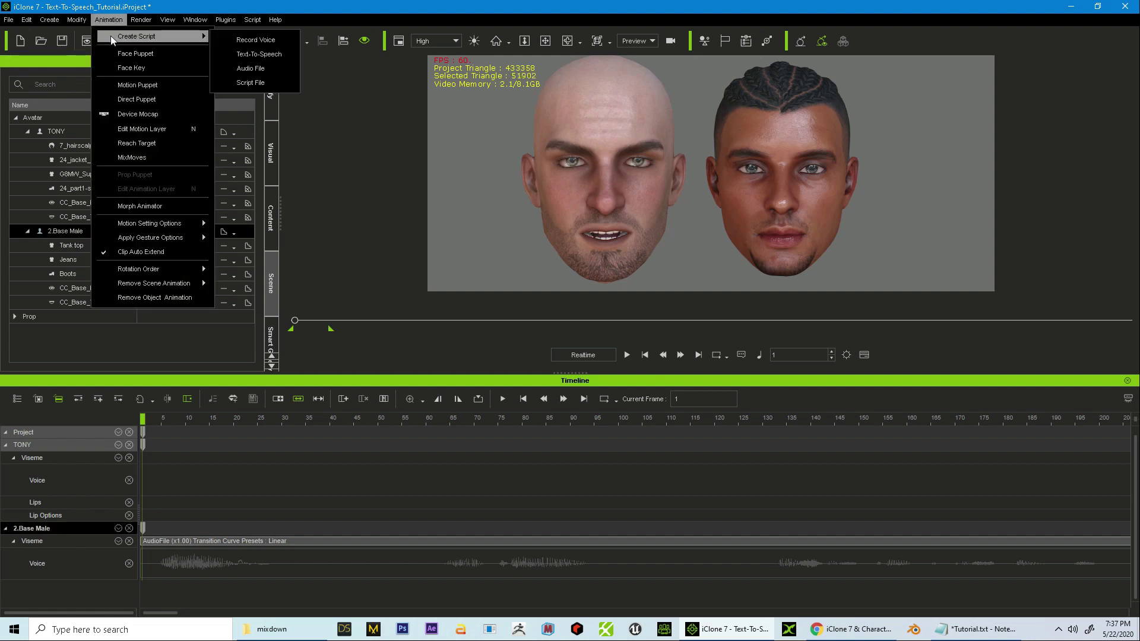
click(257, 69)
click(288, 101)
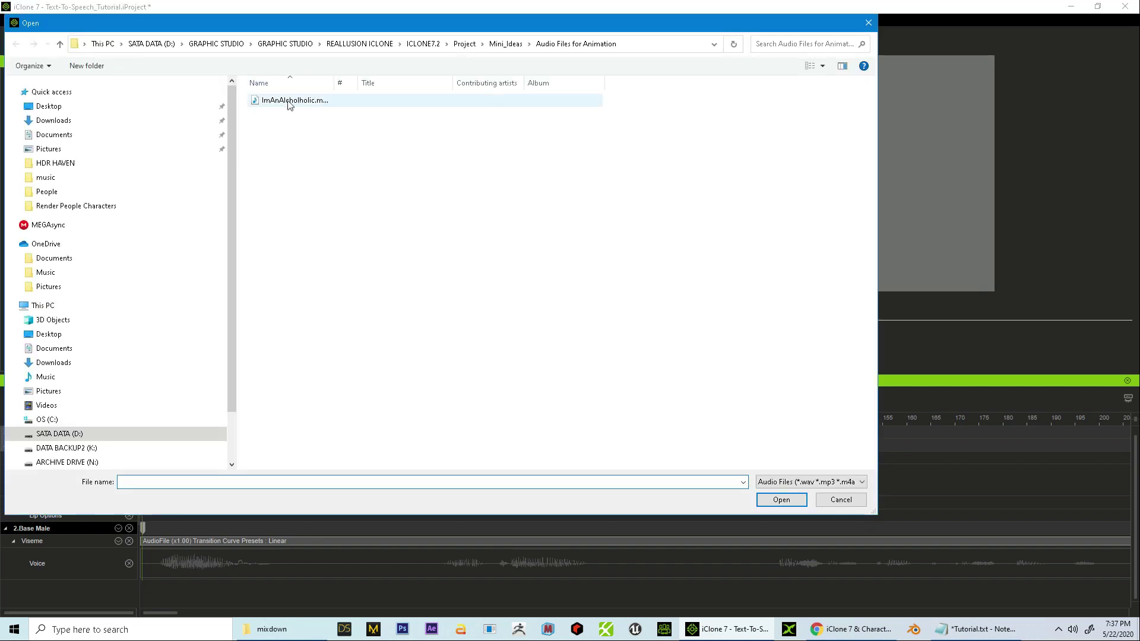
click(839, 502)
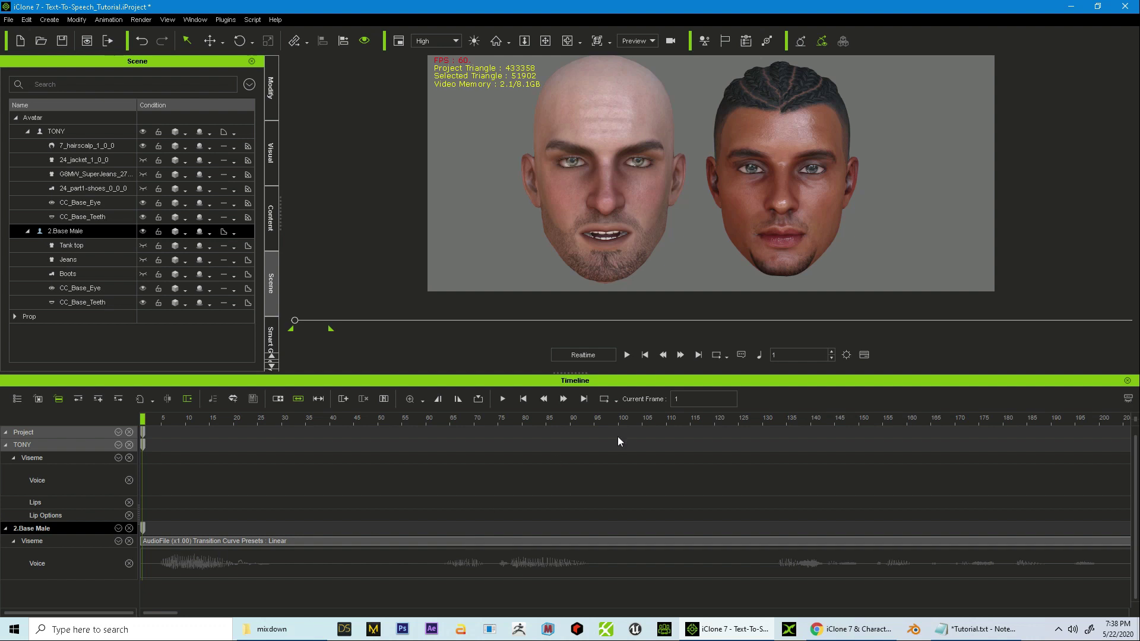
- Play the 2.Base Male avatar's audio-driven lip-sync and rewind to the start
click(627, 354)
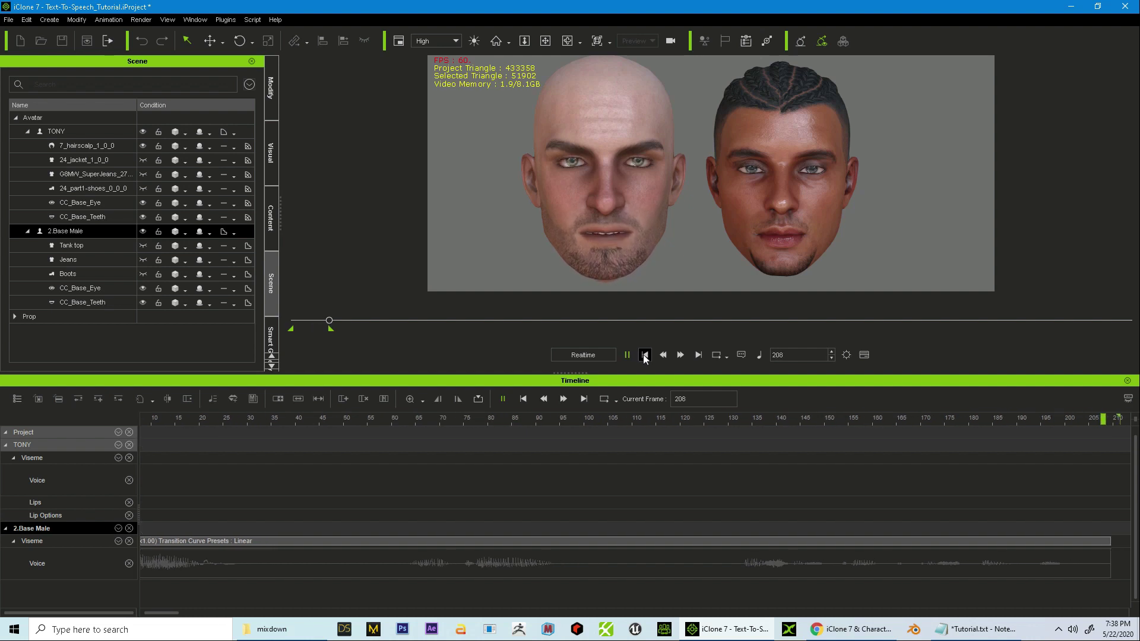
click(645, 354)
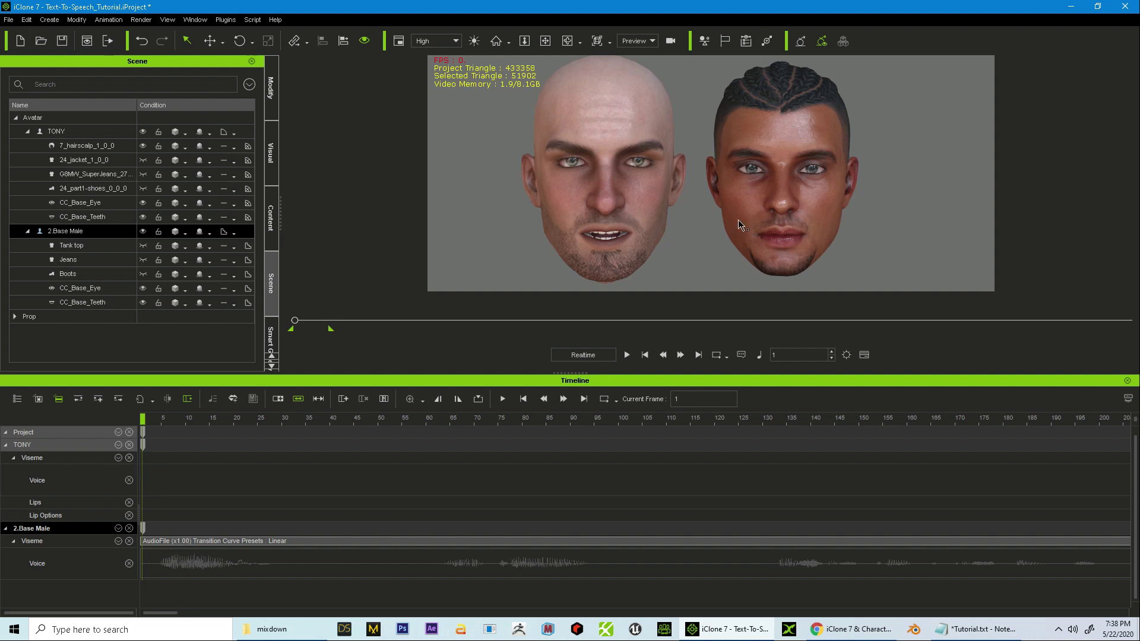
- Create a text-to-speech script on the TONY avatar with the text "Hello", adjusting the speed and lowering the volume to its minimum
click(45, 446)
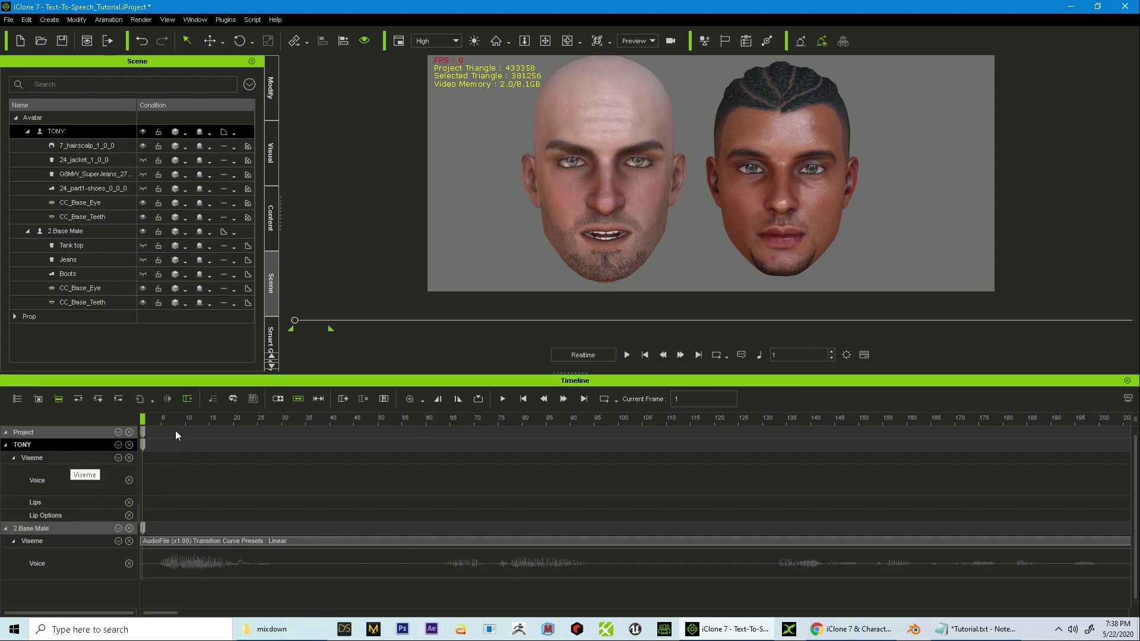
click(104, 19)
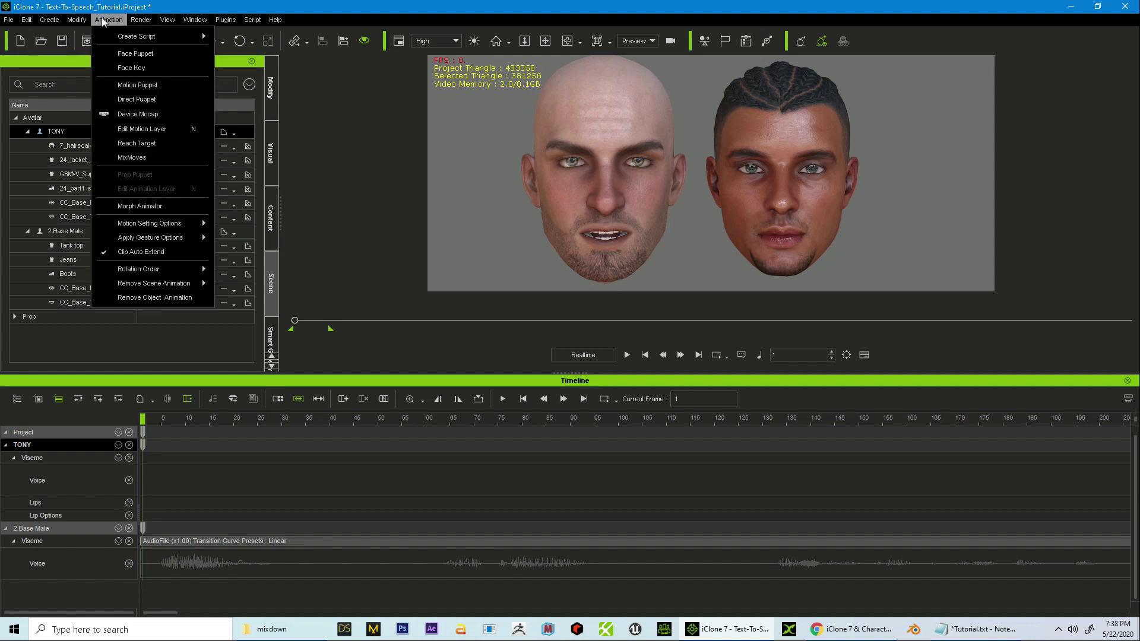
mouse_move(111, 38)
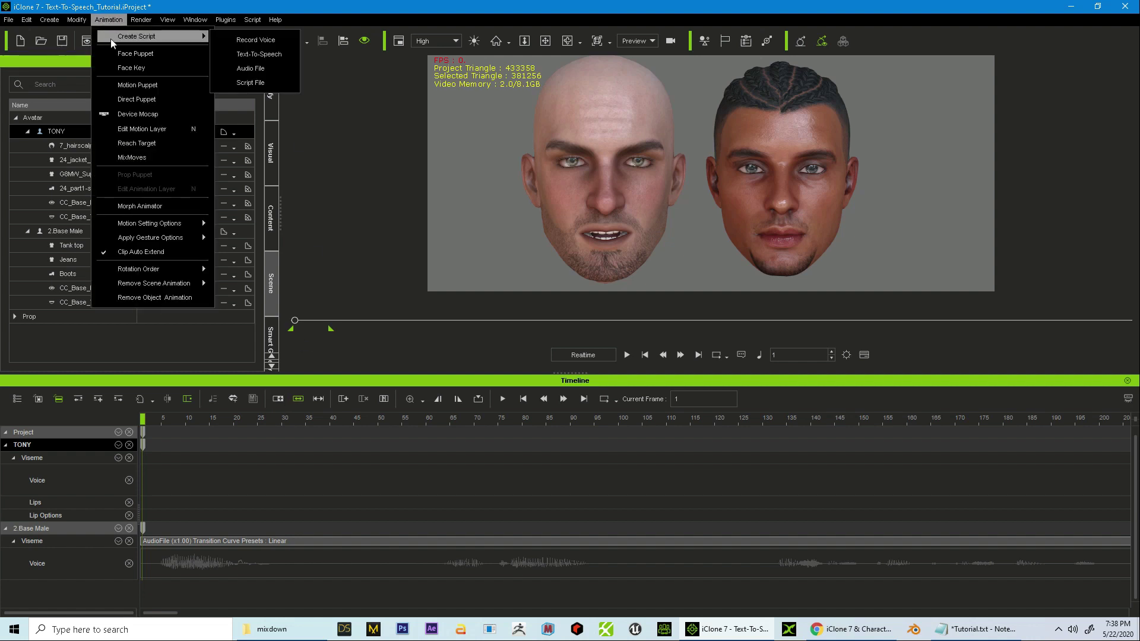
click(260, 55)
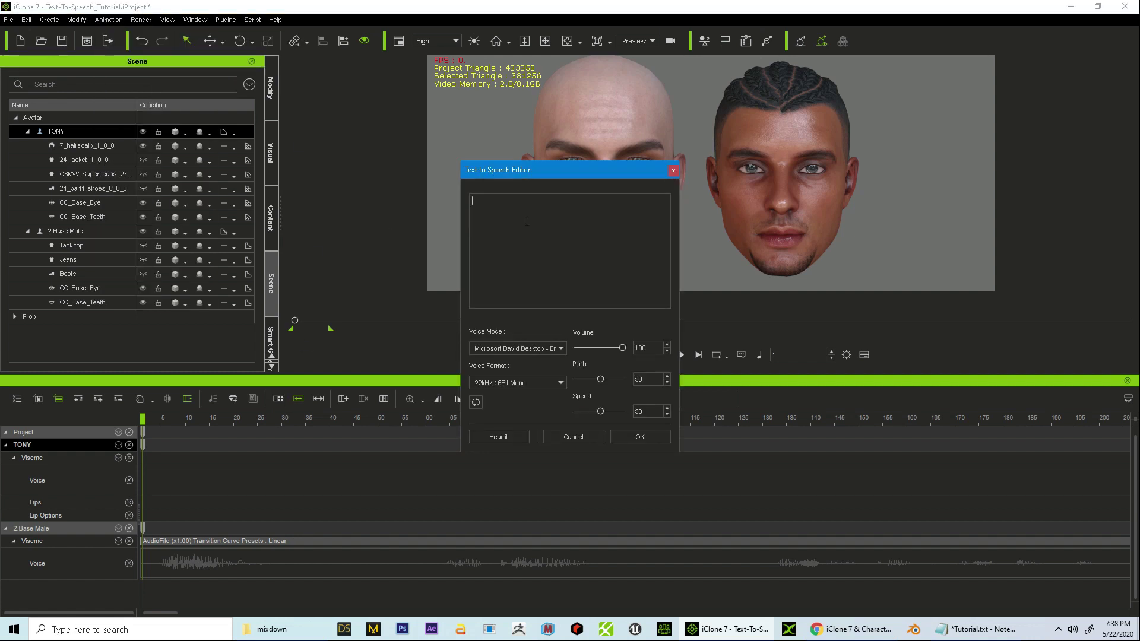
text(Hello)
drag(644, 412, 625, 414)
key(Tab)
drag(623, 348, 557, 351)
click(641, 437)
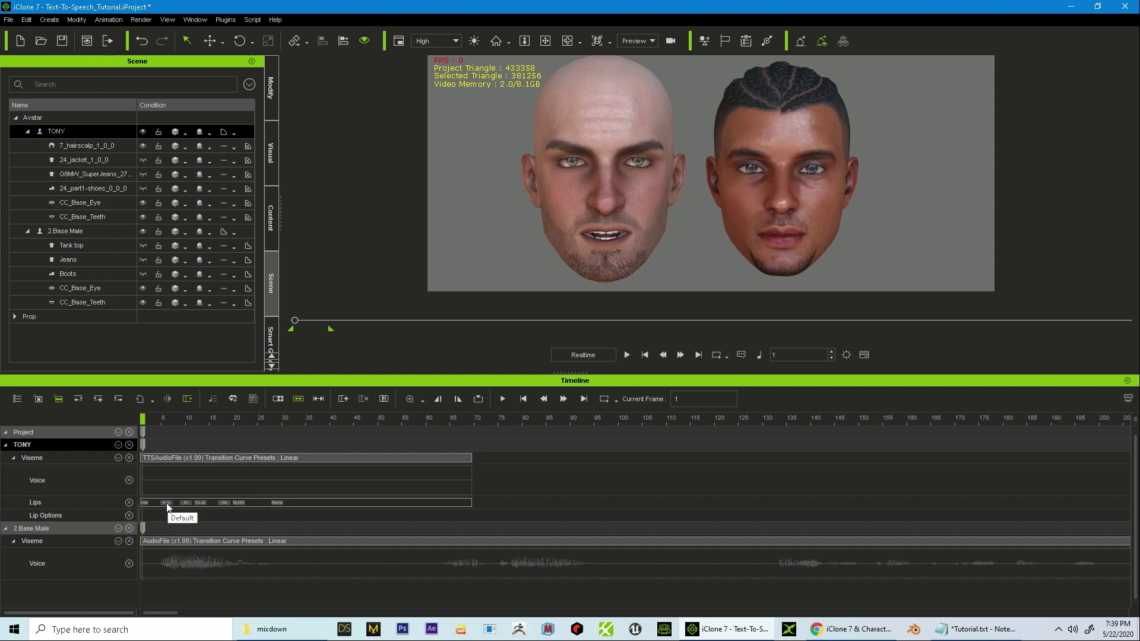
- Inspect the second lip key on TONY's track and play the text-to-speech animation against the recorded audio
click(166, 504)
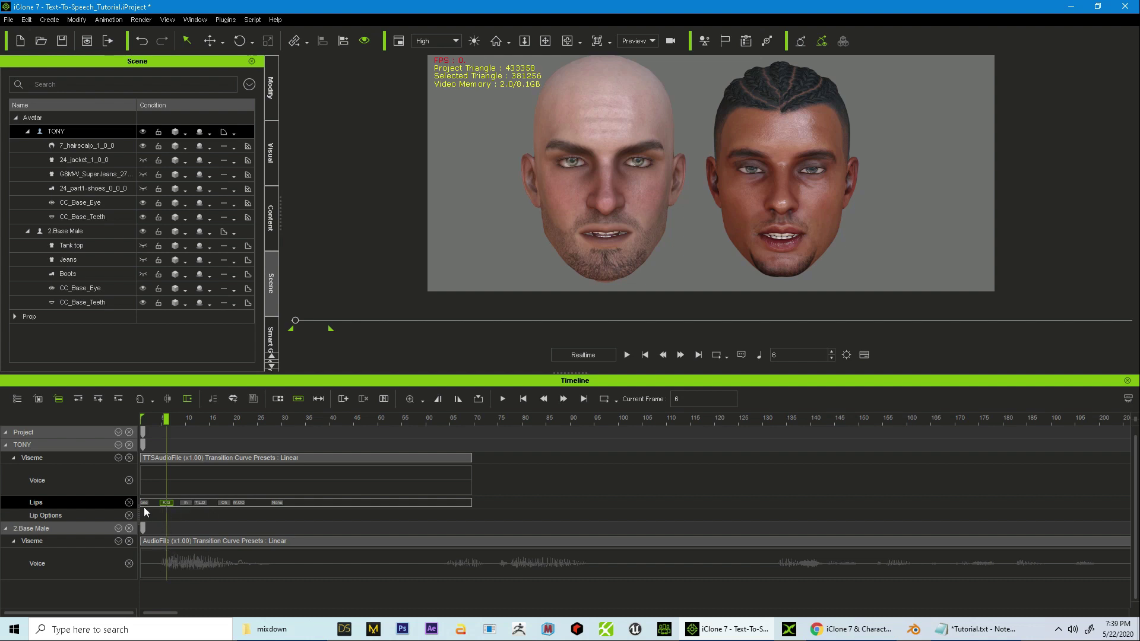
click(143, 419)
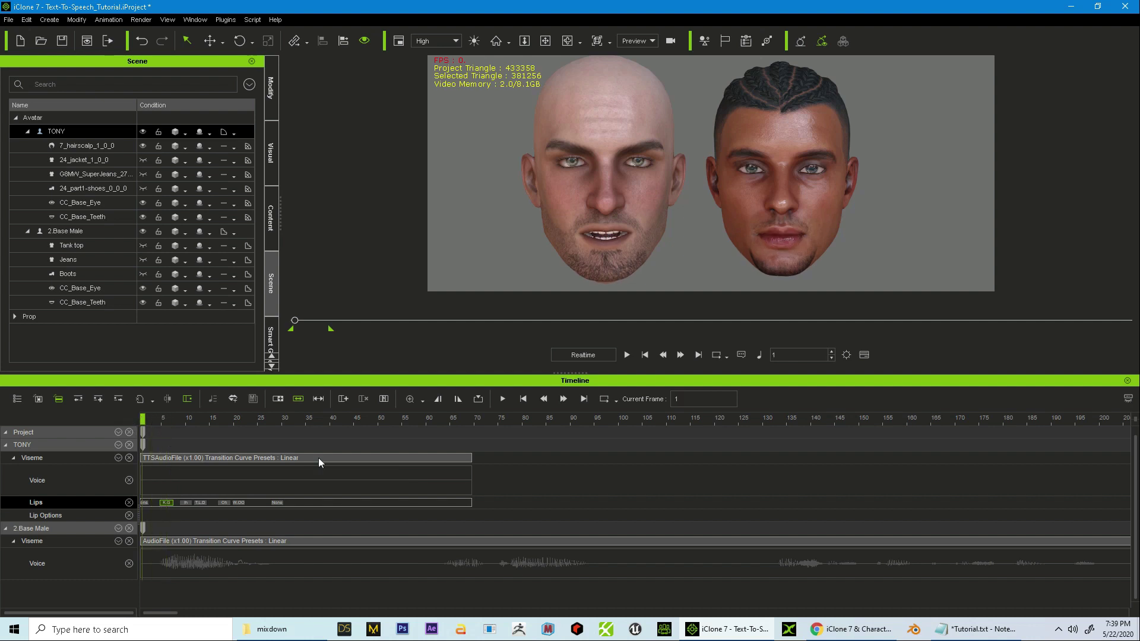
click(626, 355)
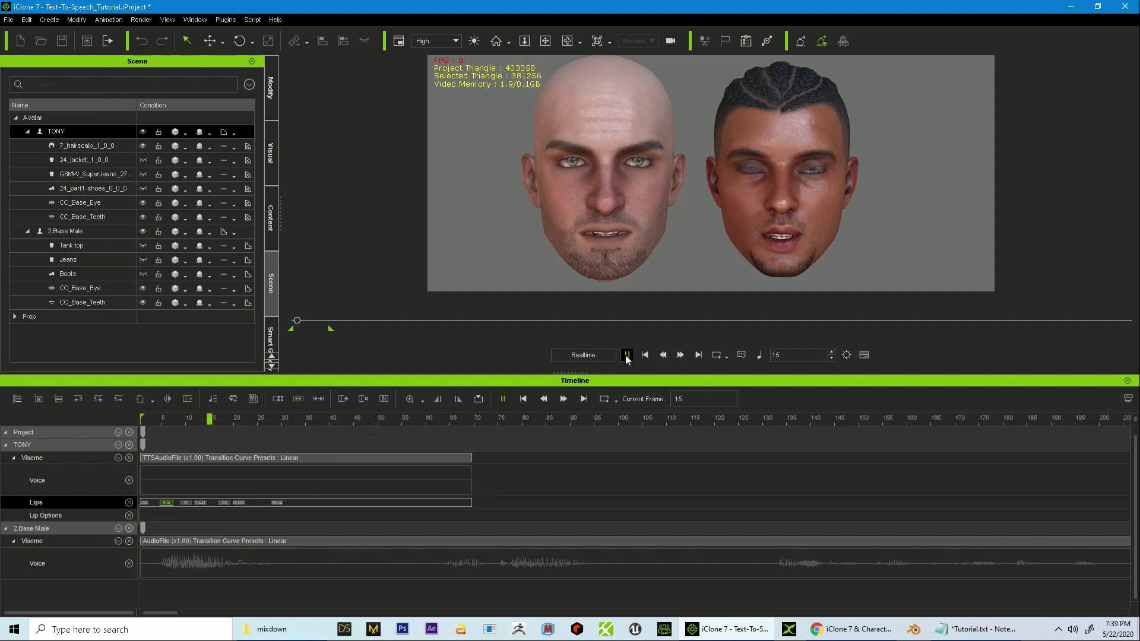
click(645, 355)
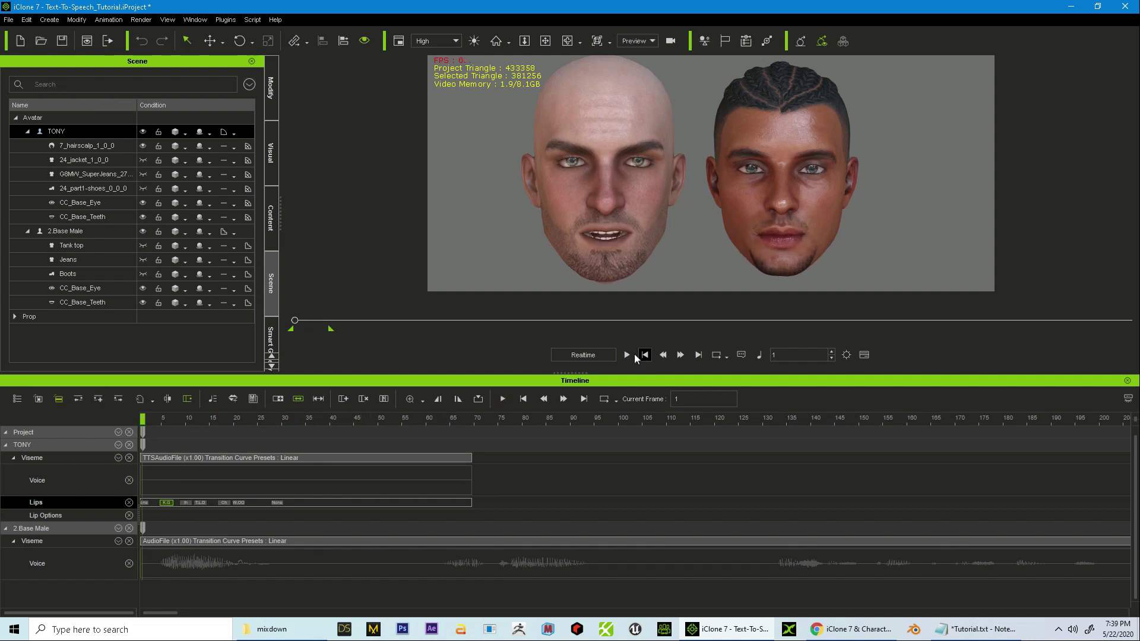
- Shift all of TONY's lip keys except the opening one slightly earlier, so that the group starts at frame 5
click(264, 458)
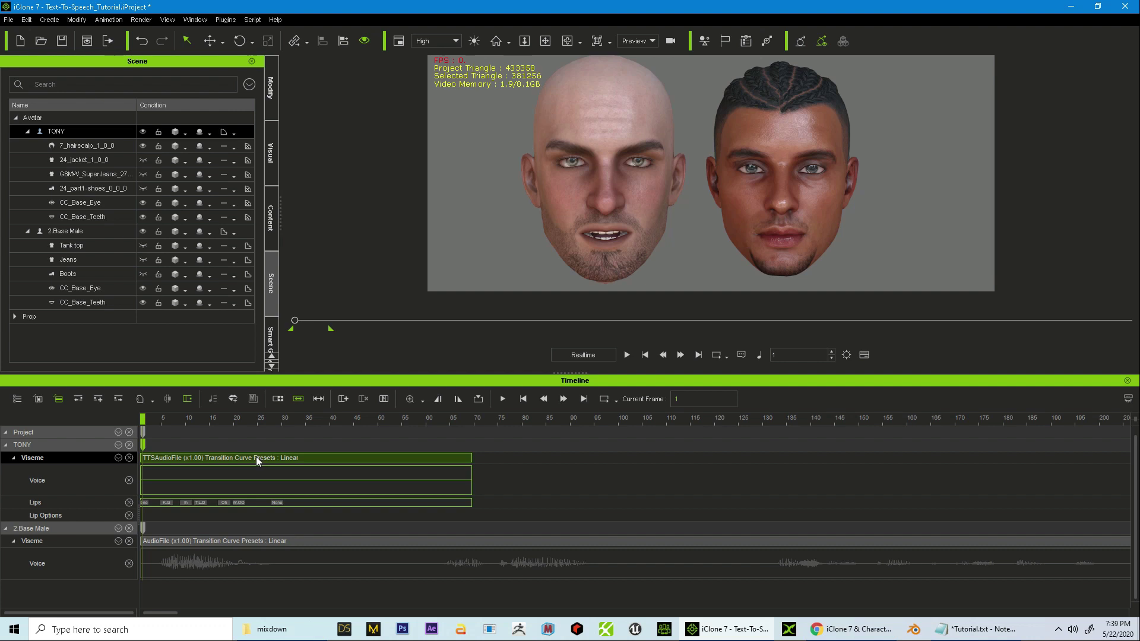
click(252, 458)
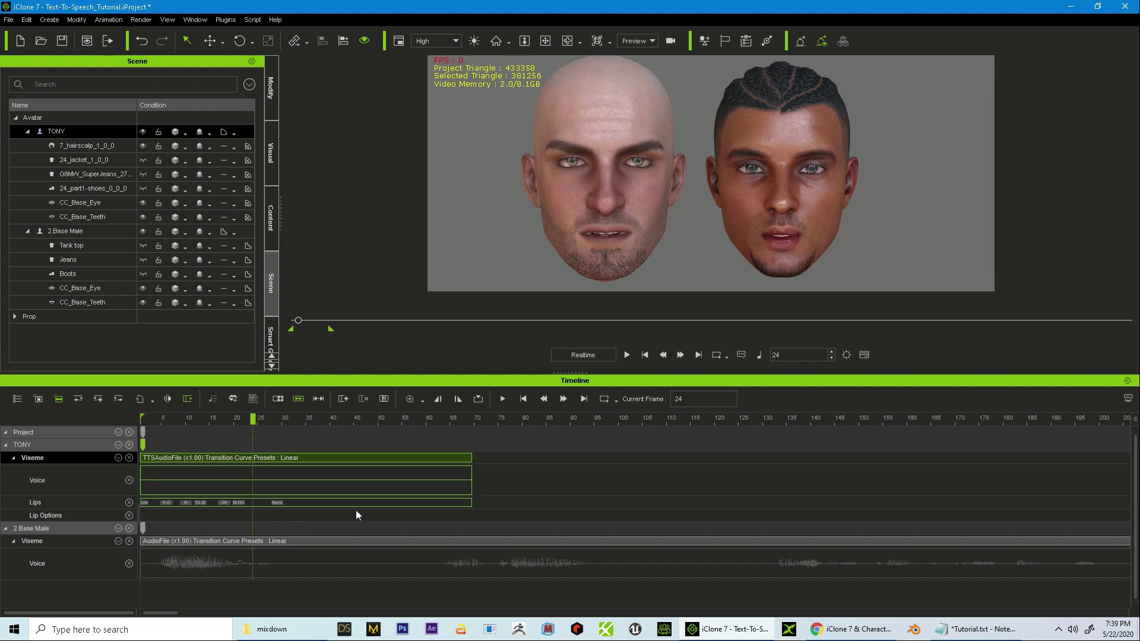
drag(294, 500, 161, 505)
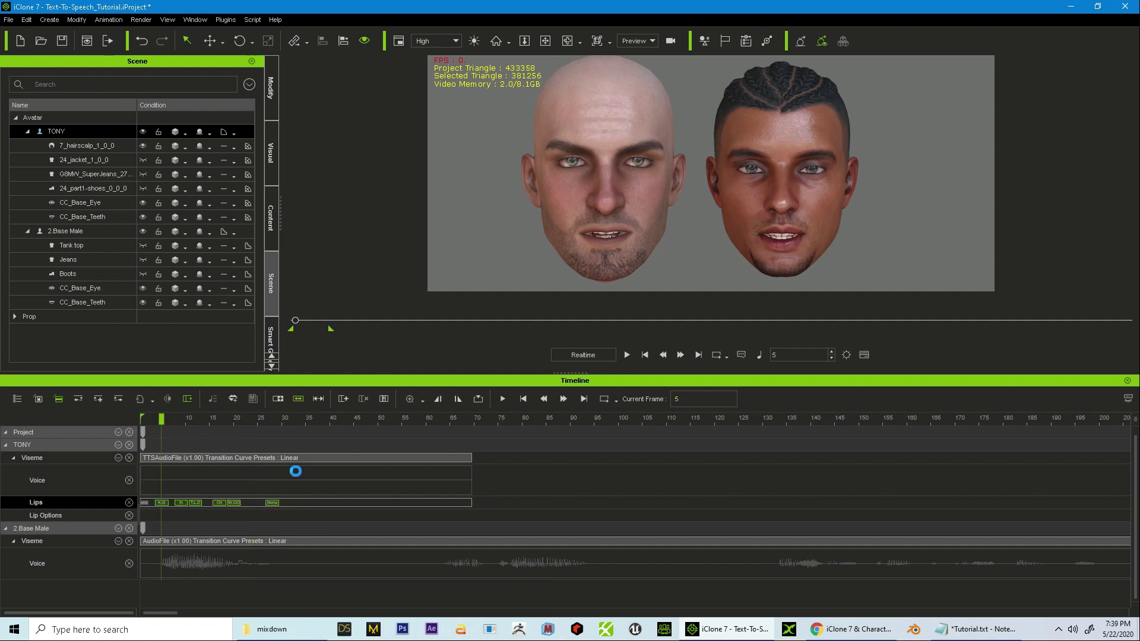
- Play the scene from the first frame to check the shifted lip keys, and rewind it
click(645, 354)
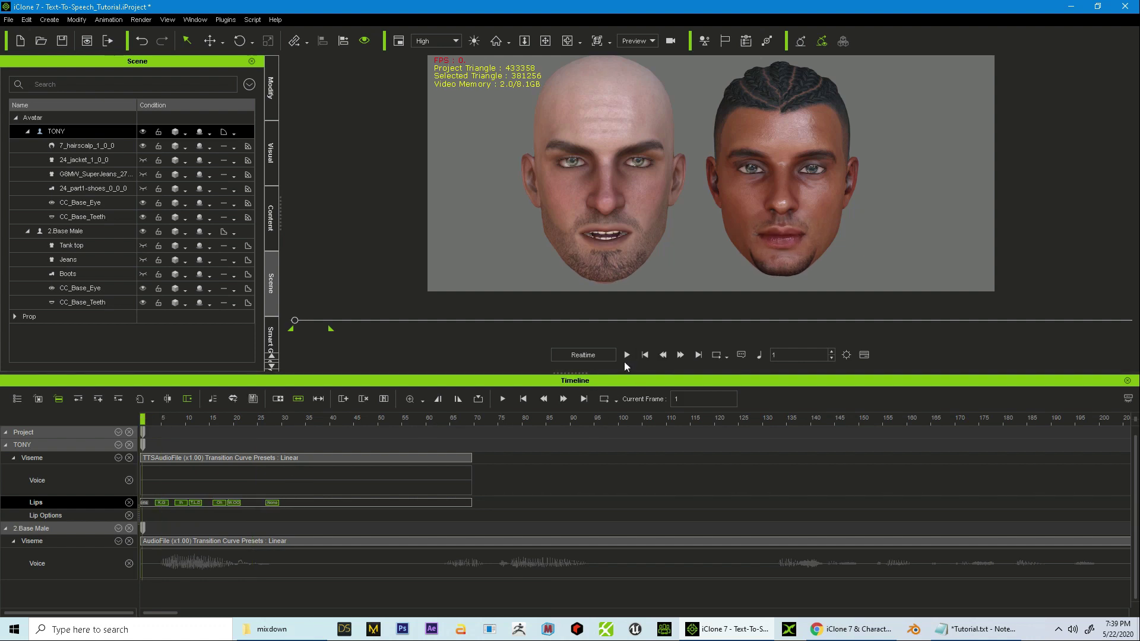
click(626, 356)
click(646, 356)
- Set the lip options of TONY's text-to-speech clip to Parts with Smooth enabled and the Jaw value at 4
click(184, 457)
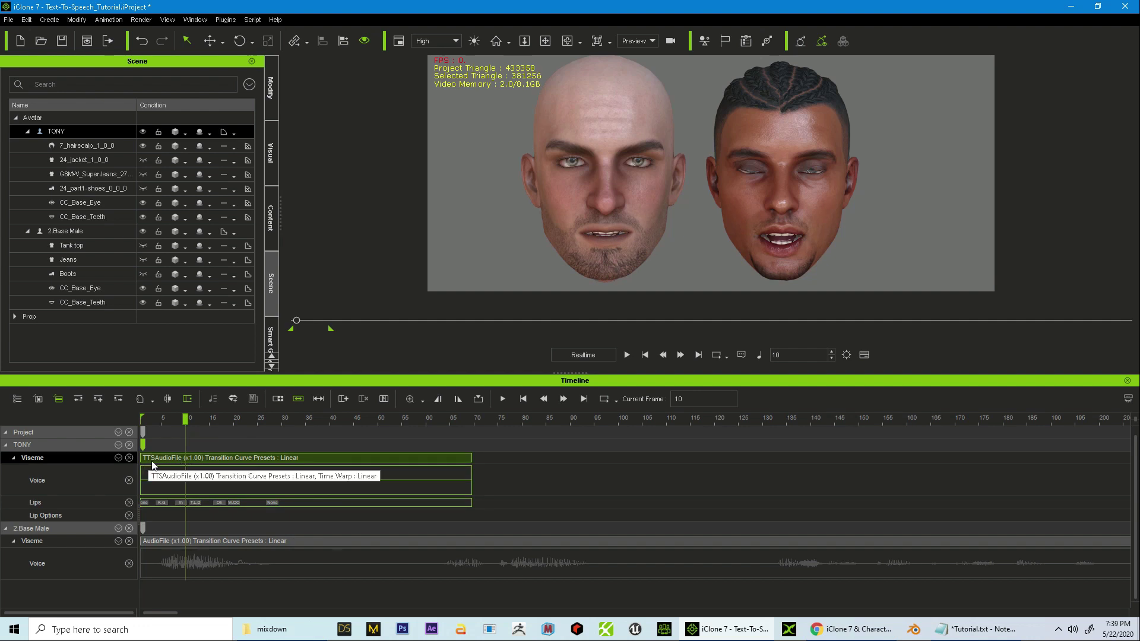
right_click(180, 458)
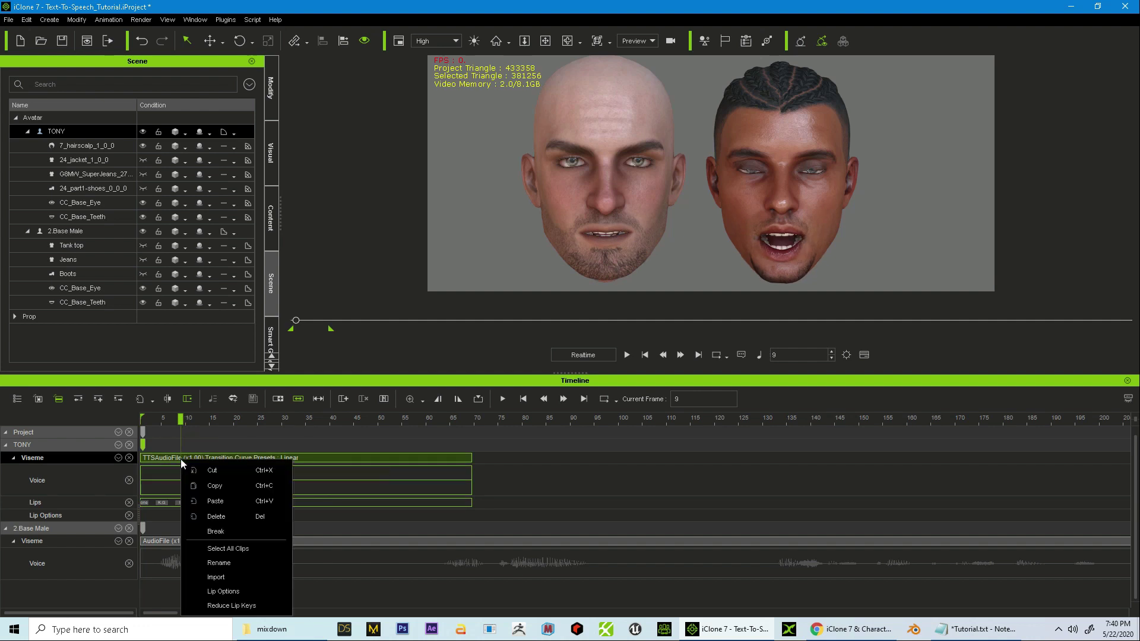
click(220, 592)
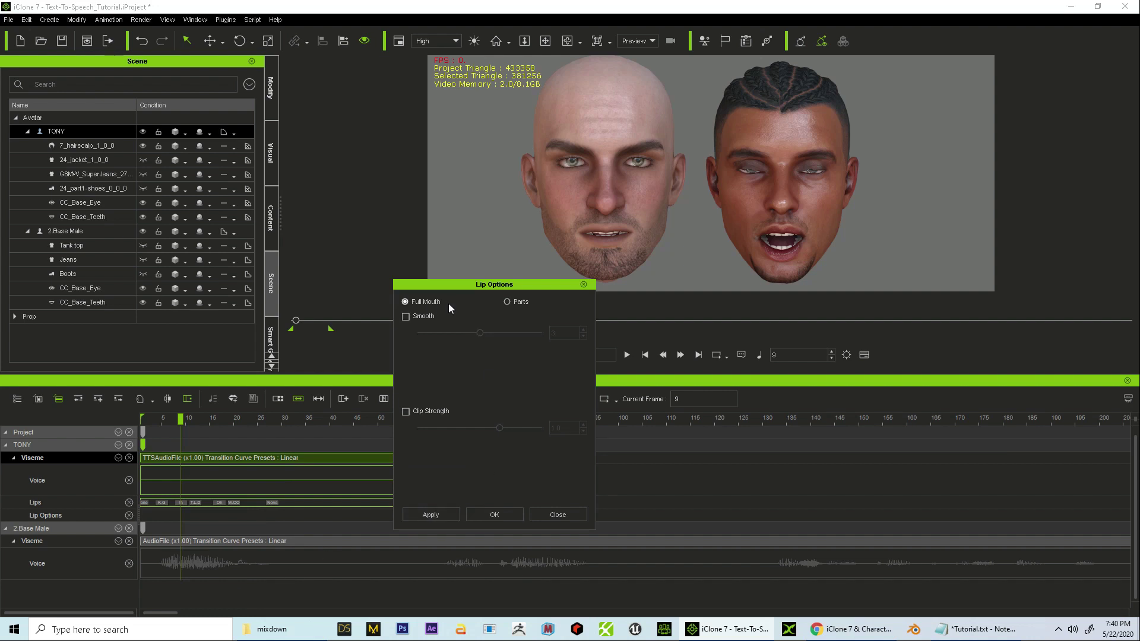
click(507, 302)
click(406, 317)
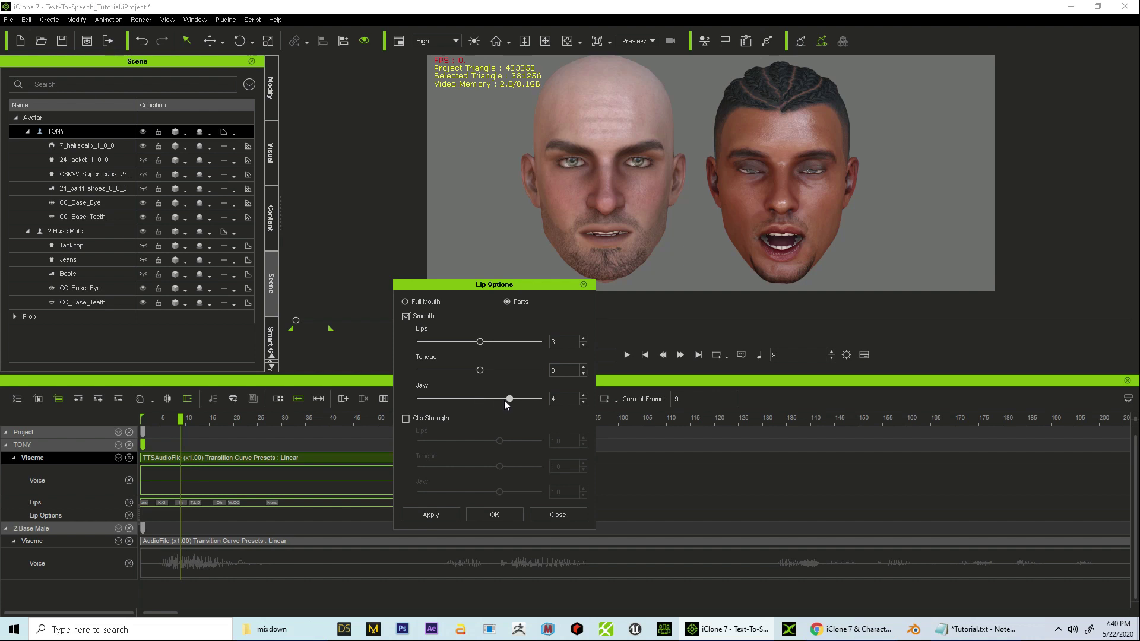
click(494, 515)
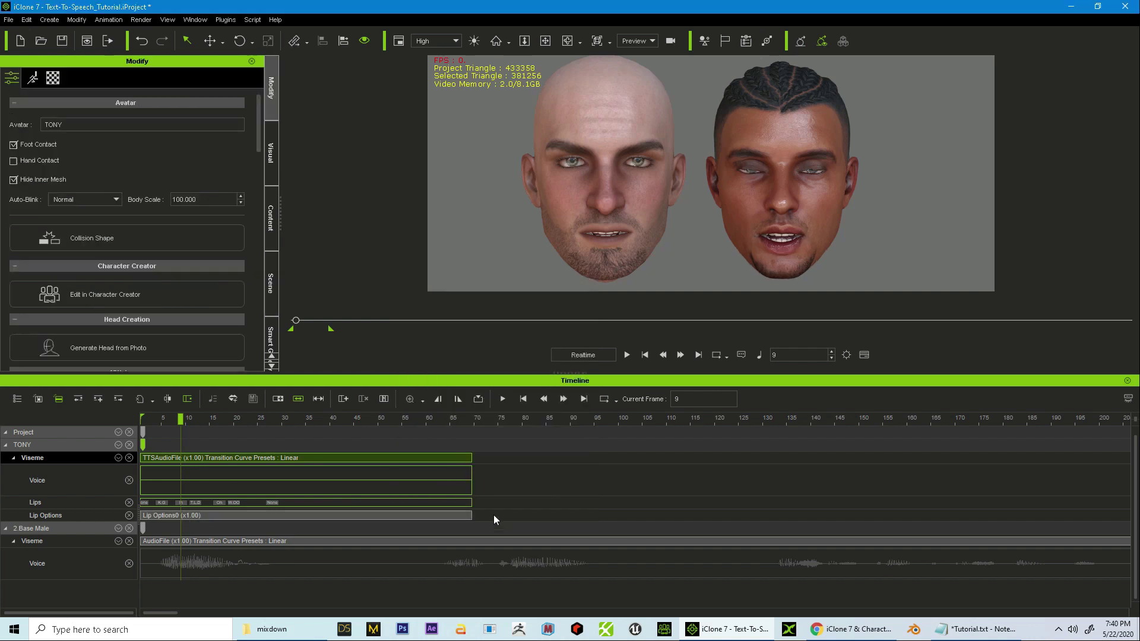
- Play the scene twice from the start to review TONY's smoothed lip movement against the recorded audio
click(645, 355)
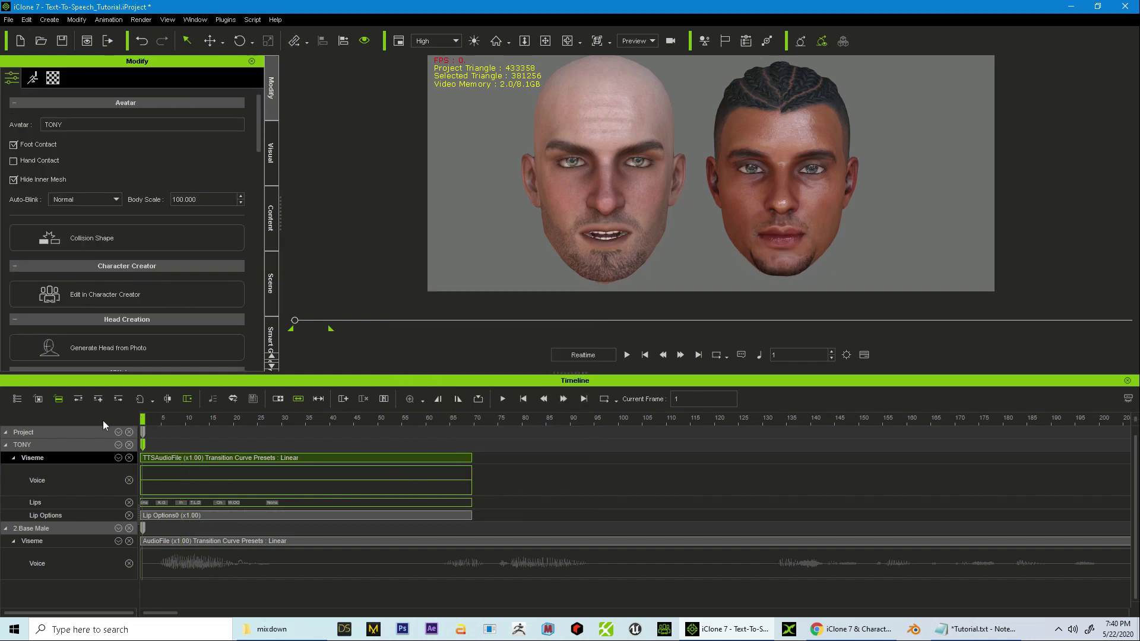
click(628, 355)
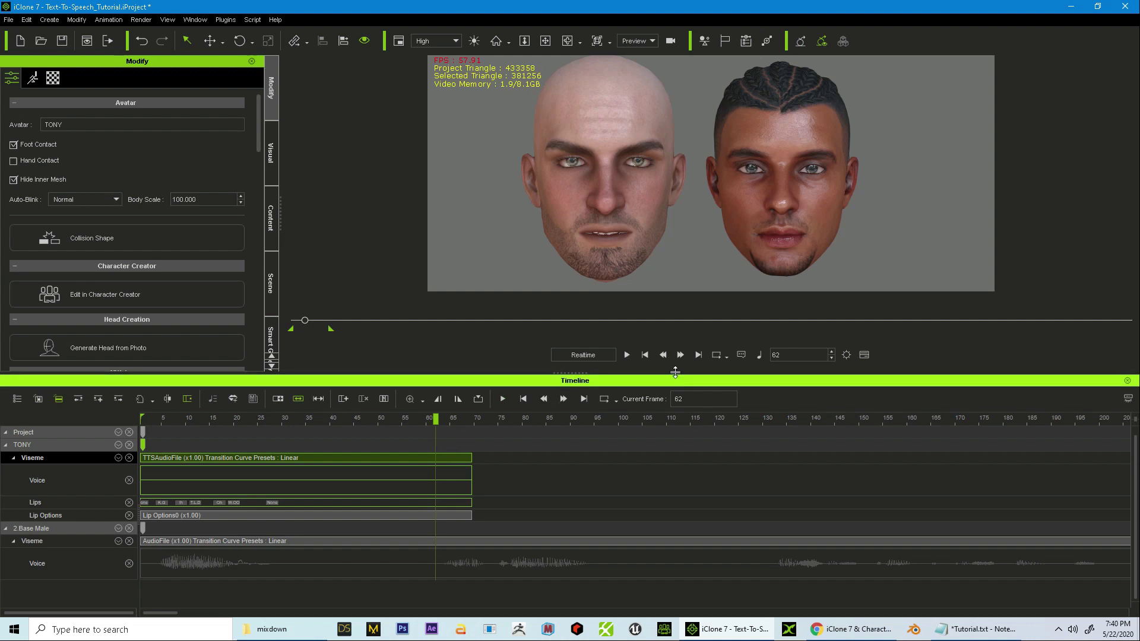
click(645, 355)
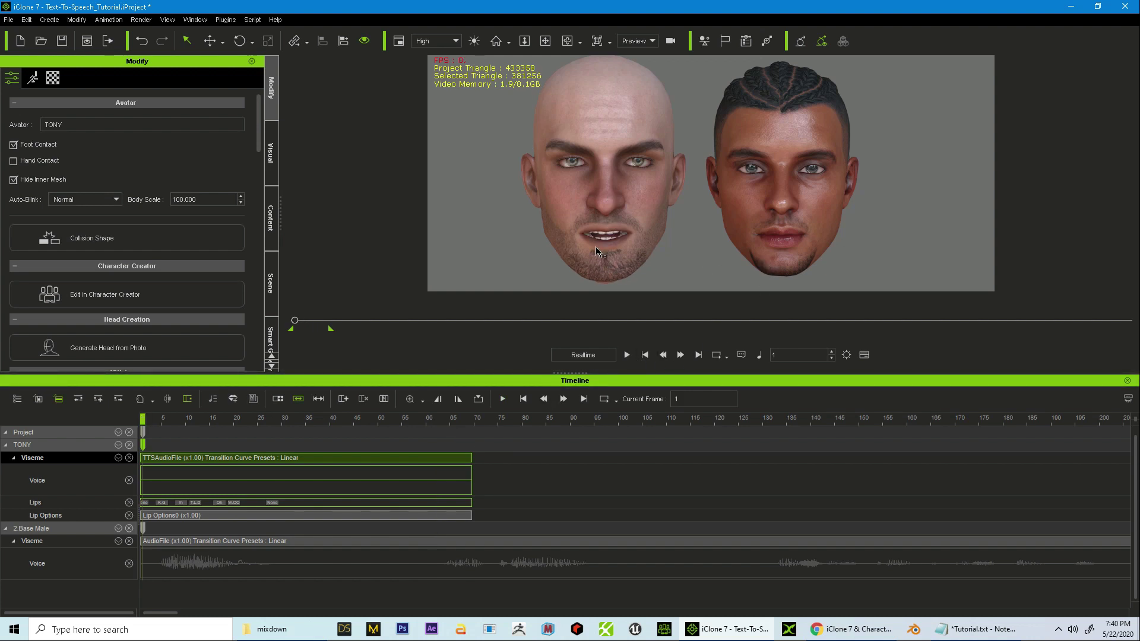
click(631, 356)
click(649, 355)
- Break TONY's text-to-speech clip at frame 30, just past its last lip key, and delete the empty second part
click(287, 418)
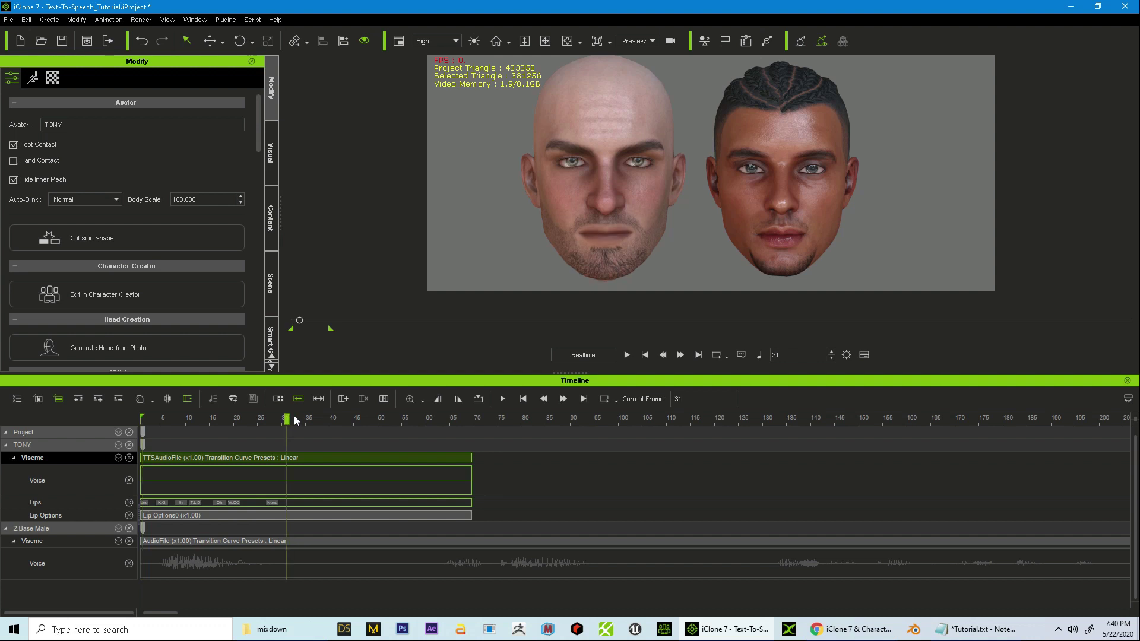
click(295, 417)
drag(296, 422, 291, 422)
drag(288, 418, 281, 420)
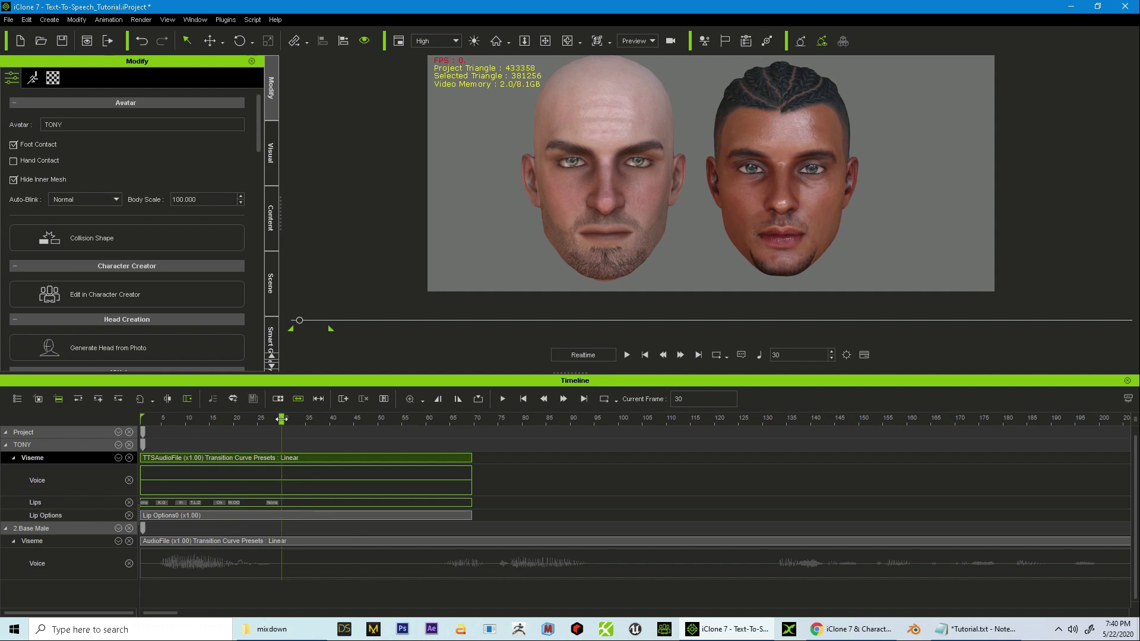
right_click(282, 458)
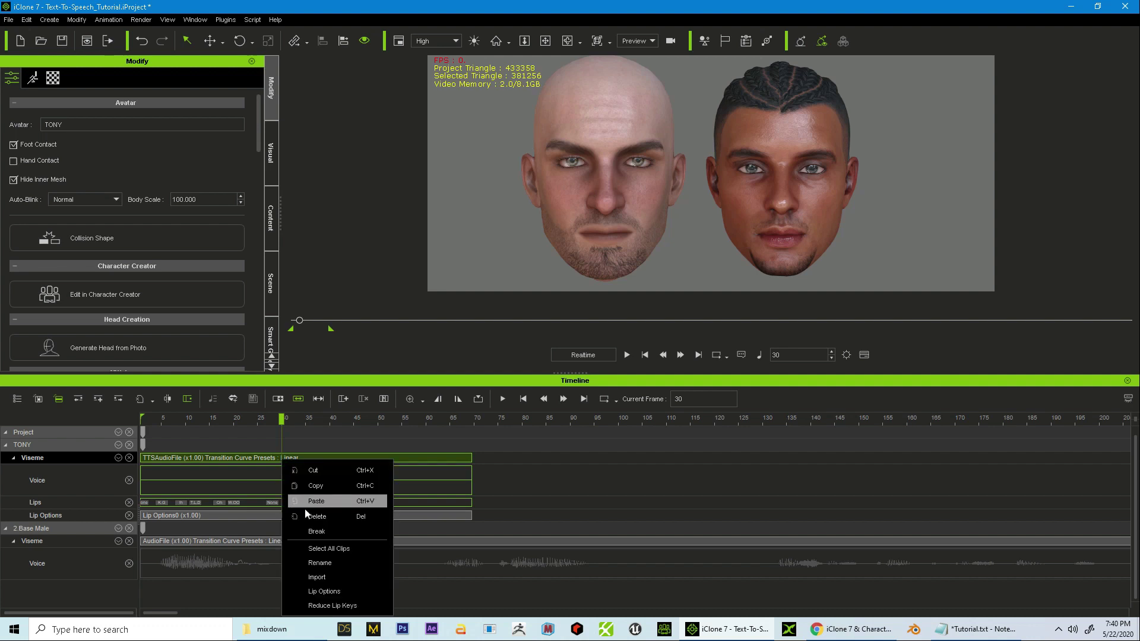
click(316, 532)
click(298, 457)
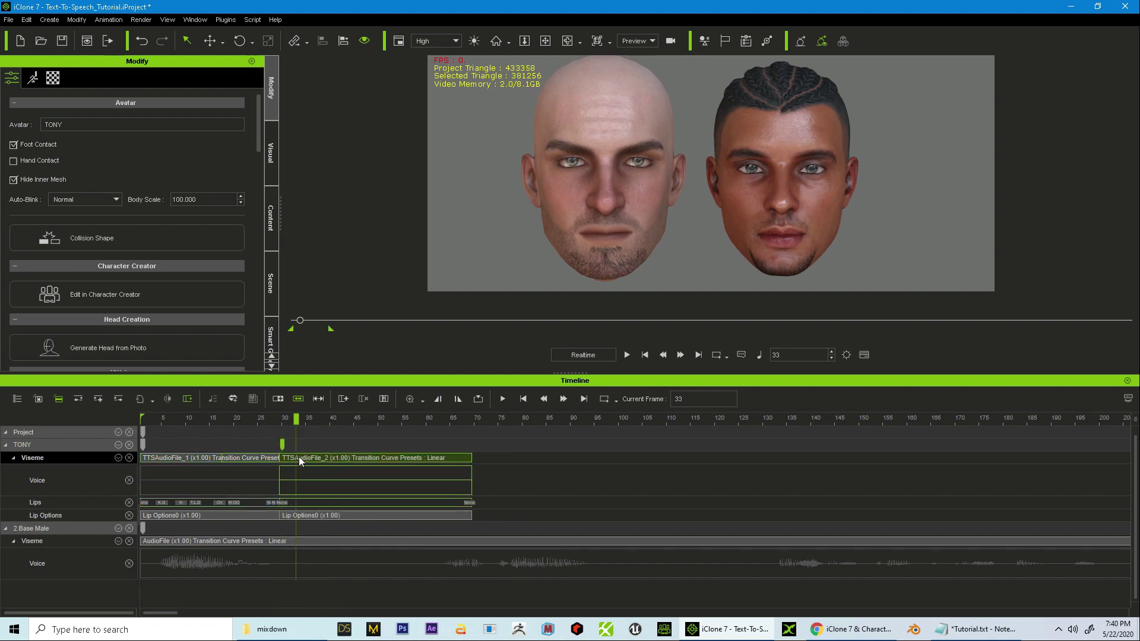
key(Delete)
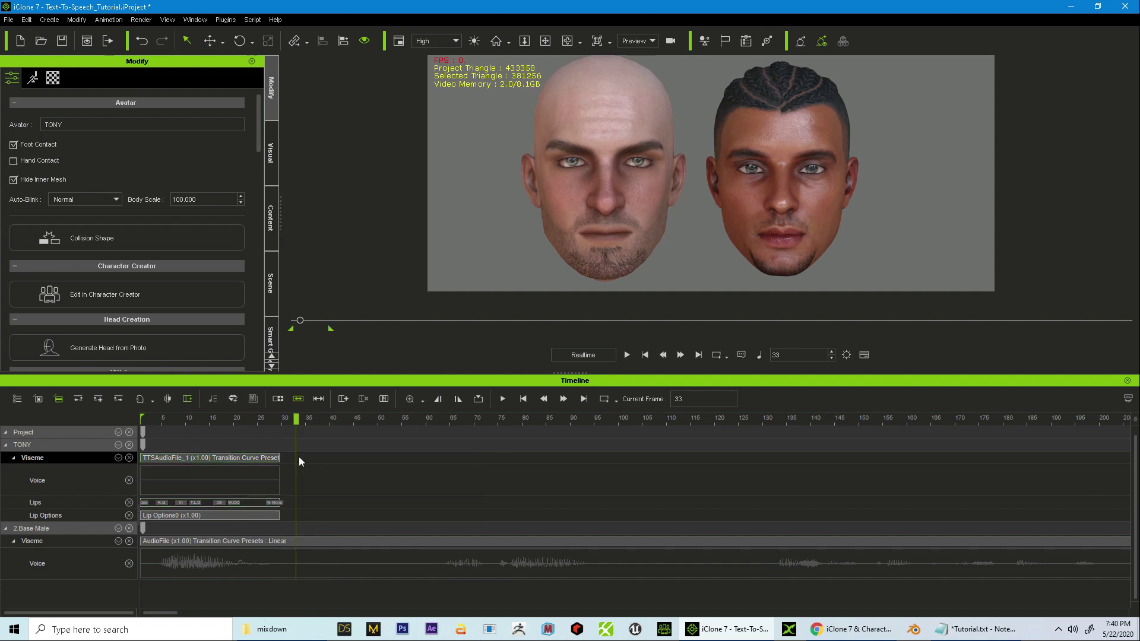
- Play the recorded audio from around frame 61 to hear the second phrase
click(266, 502)
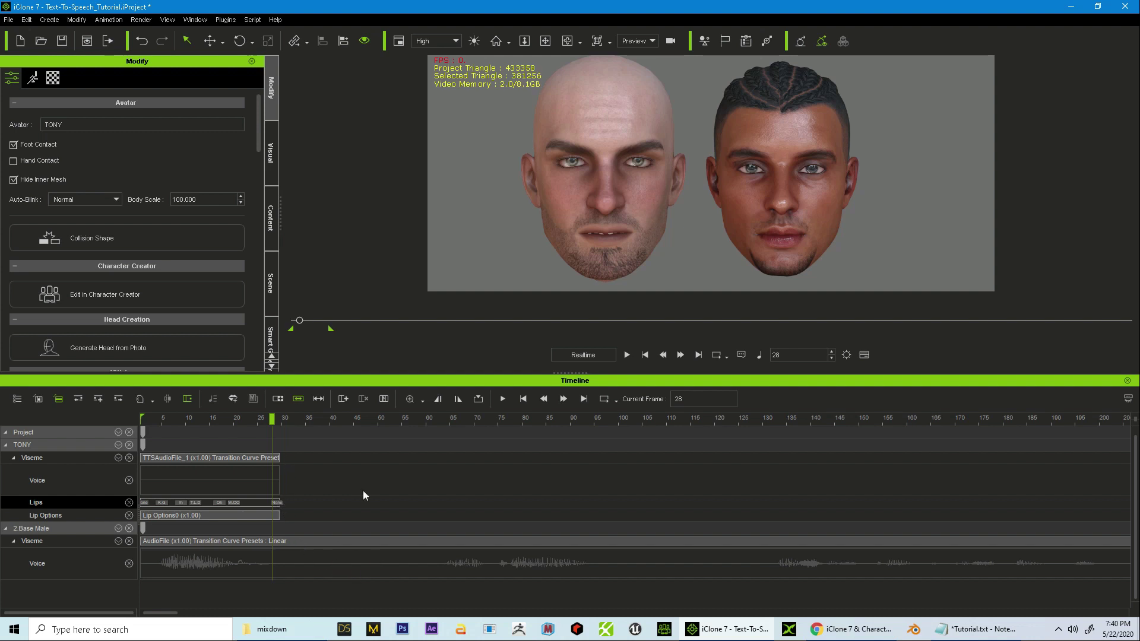
click(433, 419)
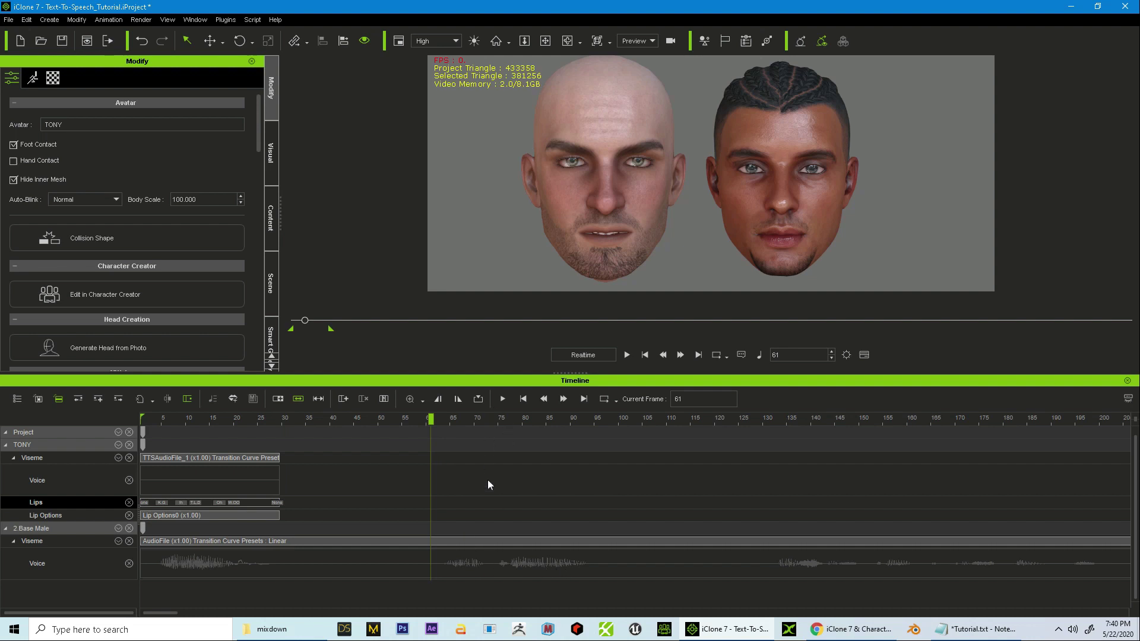
key(space)
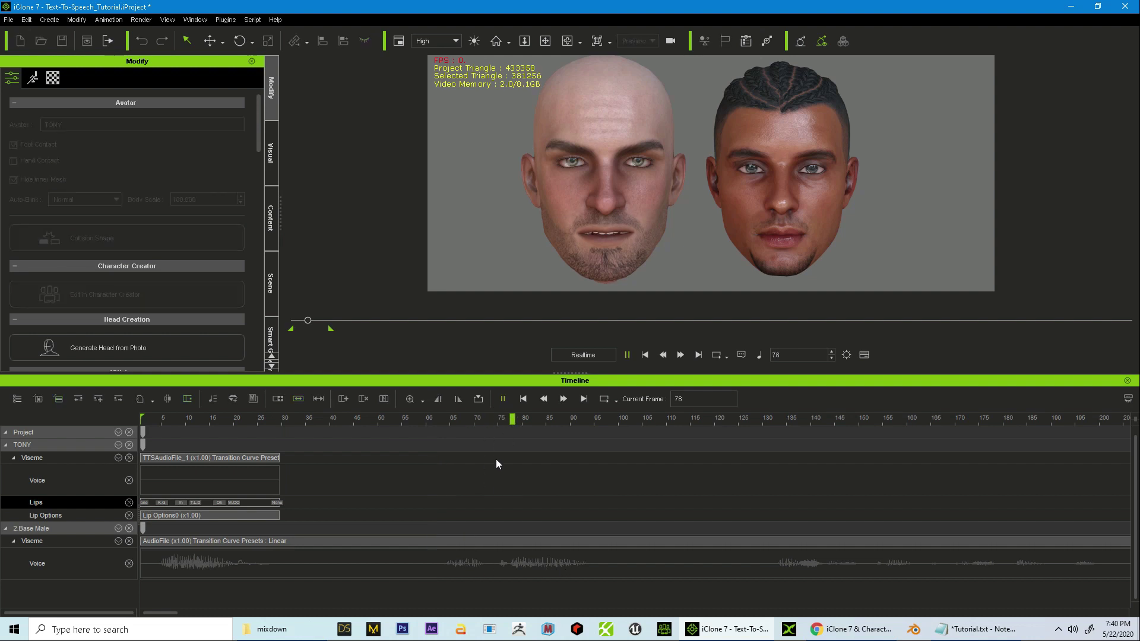
click(428, 418)
key(space)
- Create a muted text-to-speech clip for TONY at frame 61 saying "I'm Tony" with the speed at 55
click(430, 420)
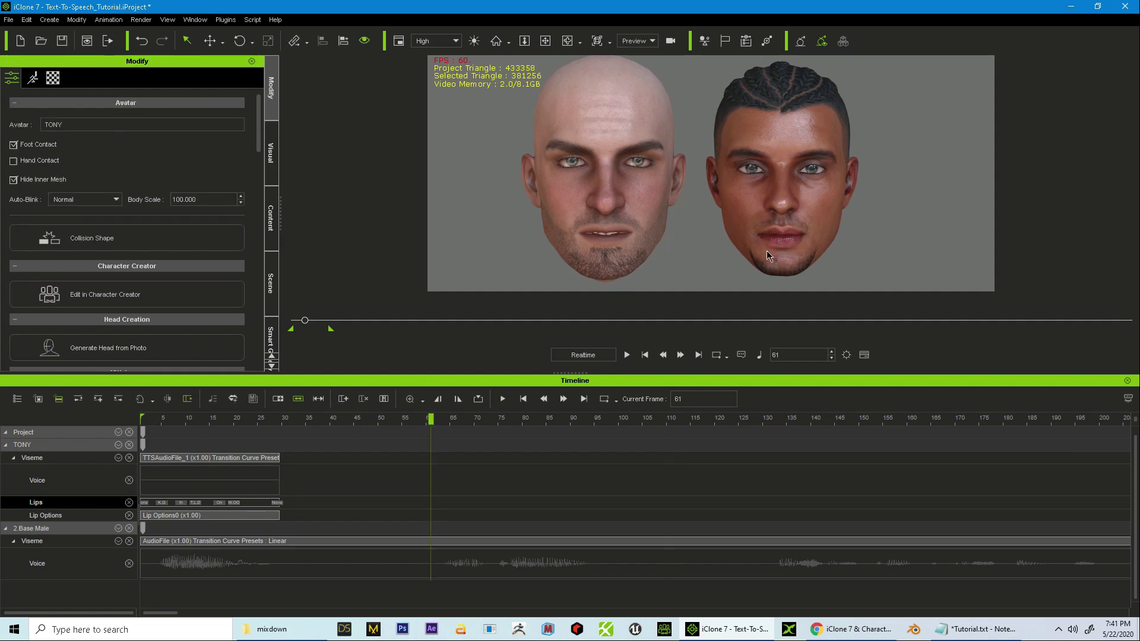
click(101, 19)
mouse_move(137, 36)
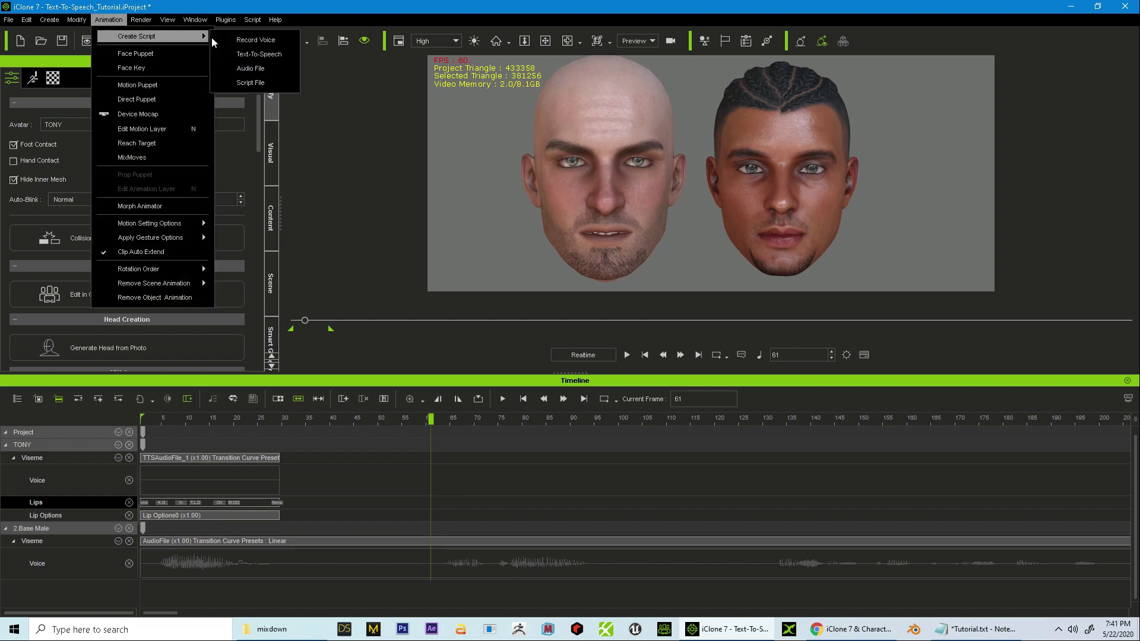
click(267, 55)
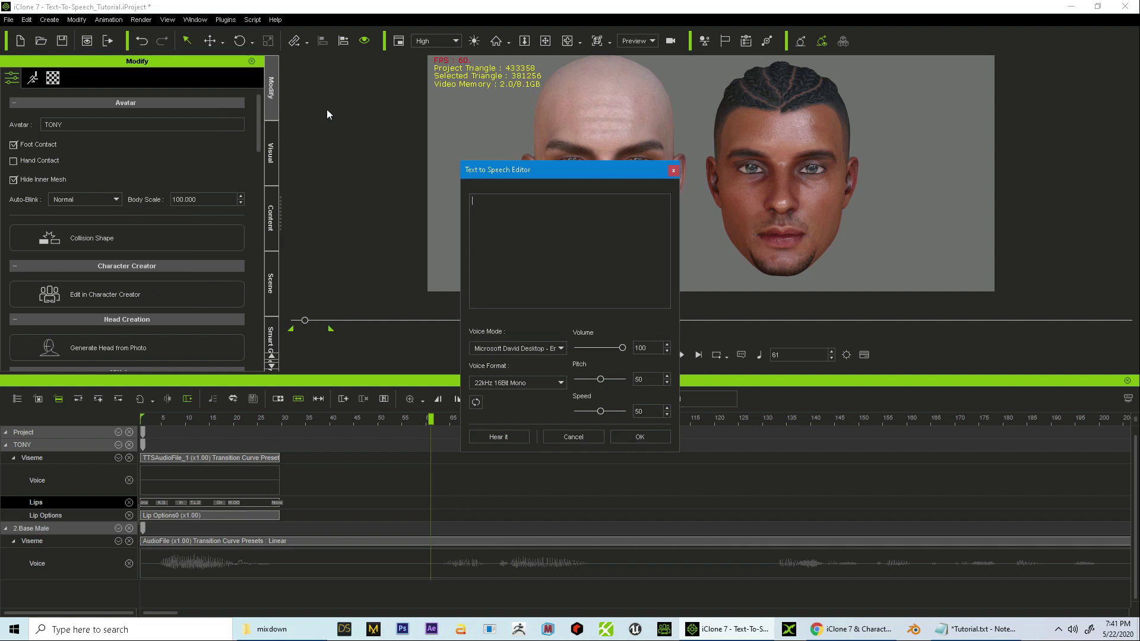
click(574, 221)
text(I'm Tony)
drag(647, 411, 635, 412)
text(55)
drag(622, 347, 558, 351)
click(638, 438)
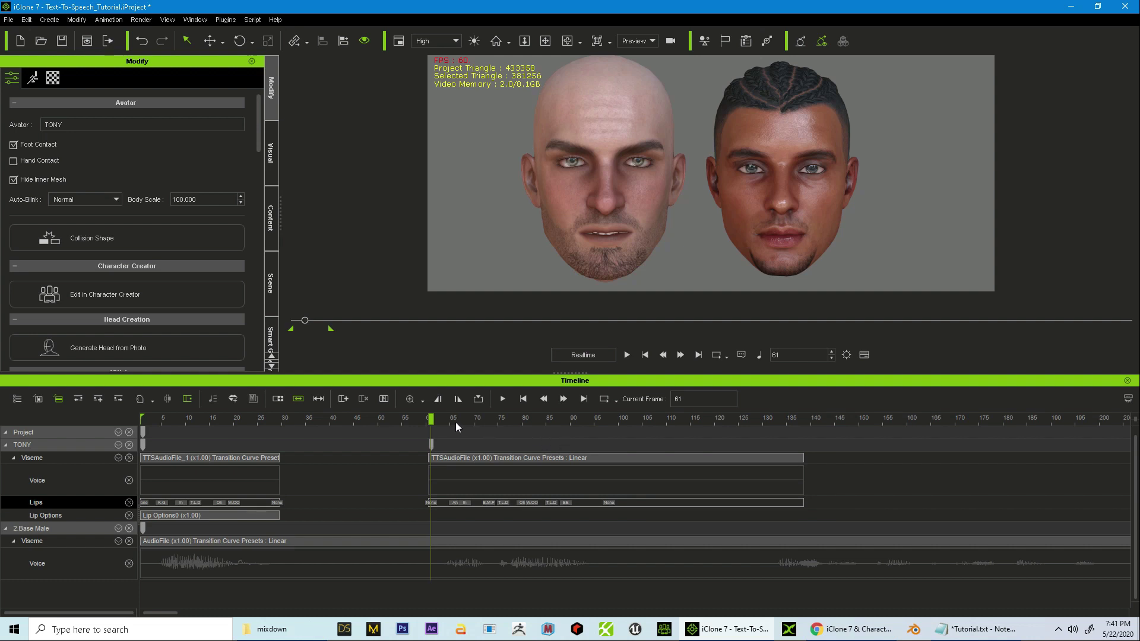
- Play the new clip and set the playback range to start at about frame 59, just before it
key(space)
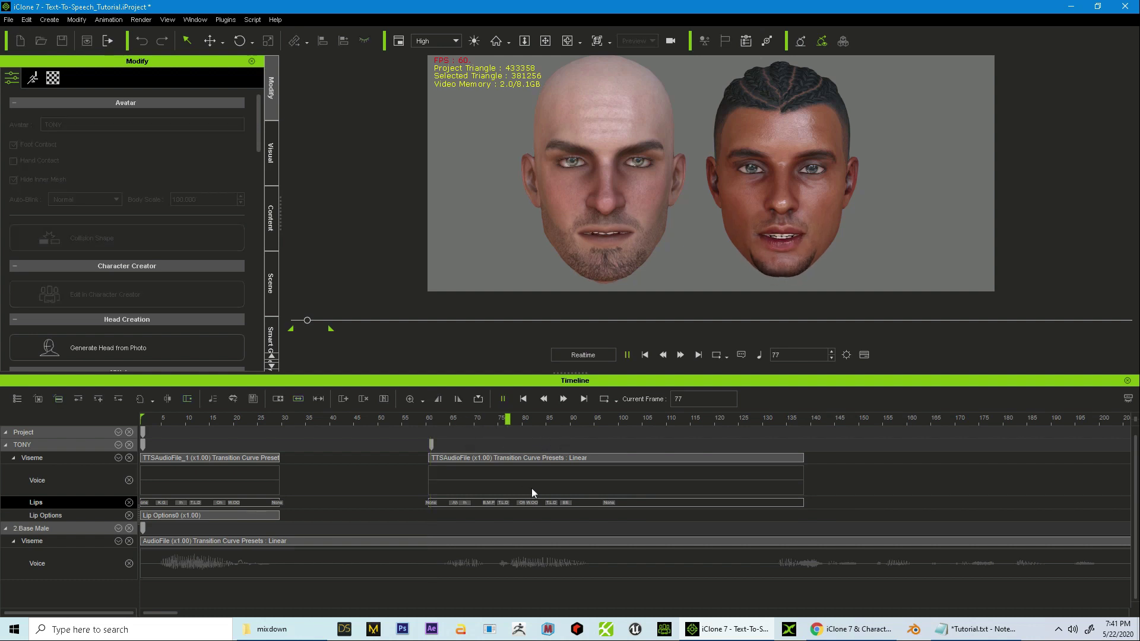
key(space)
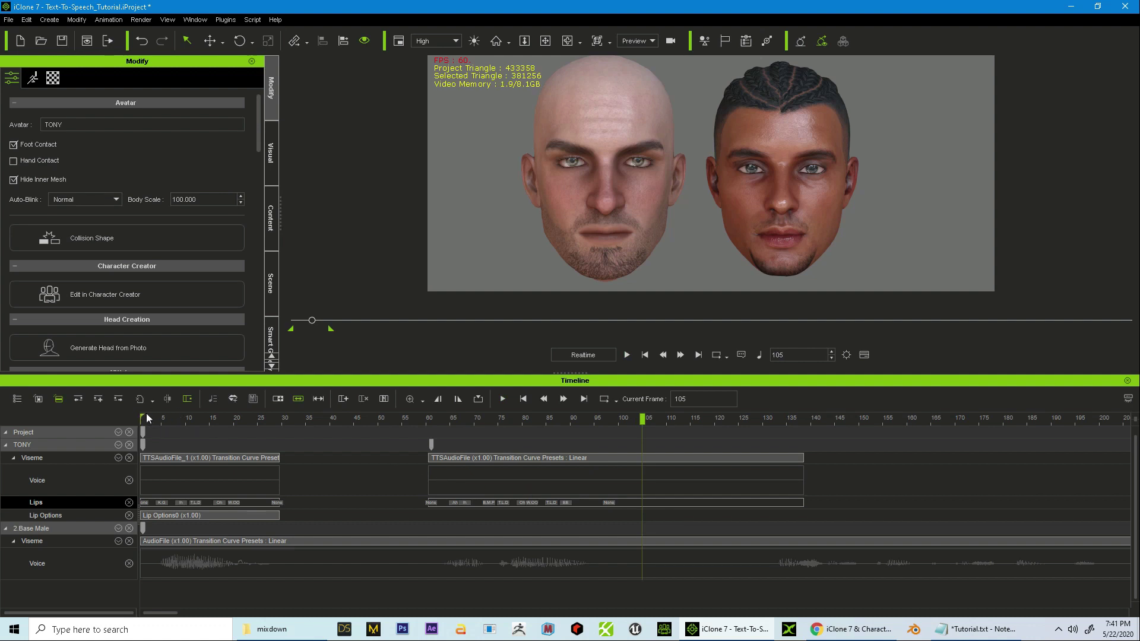
drag(143, 414, 420, 416)
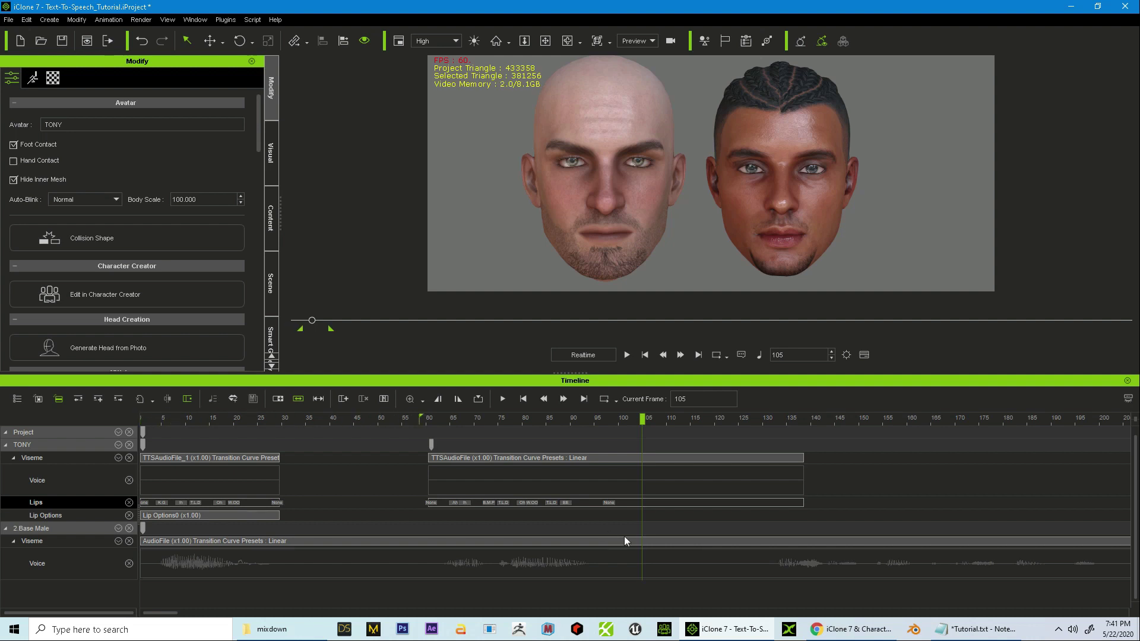
click(428, 419)
key(space)
- Set the lip options of TONY's second text-to-speech clip to Parts with Smooth enabled
click(466, 458)
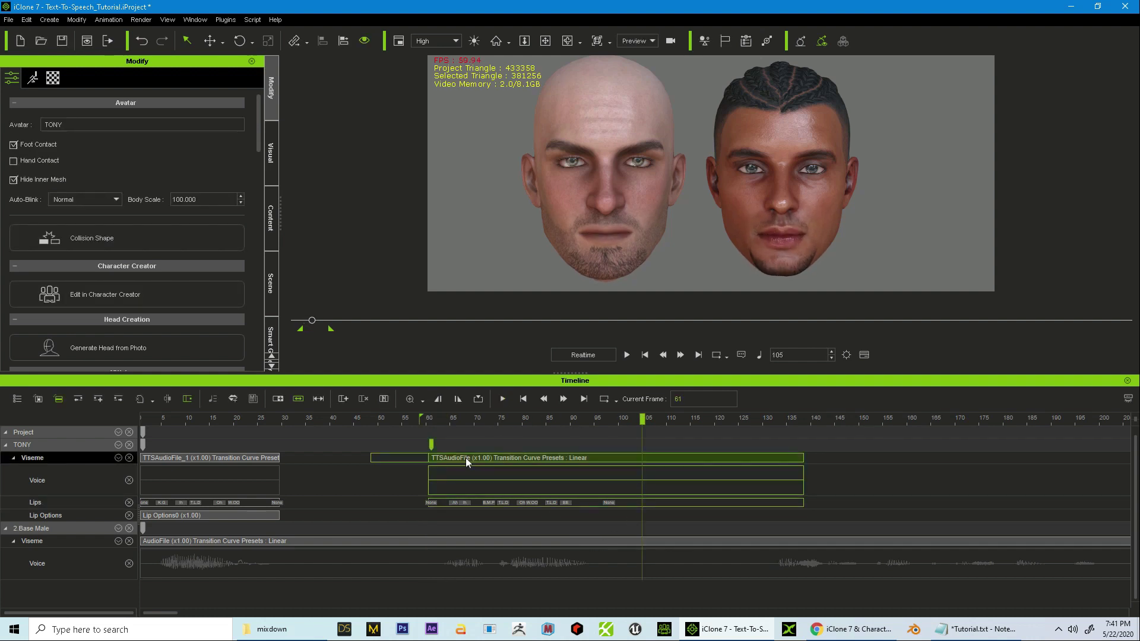
right_click(465, 457)
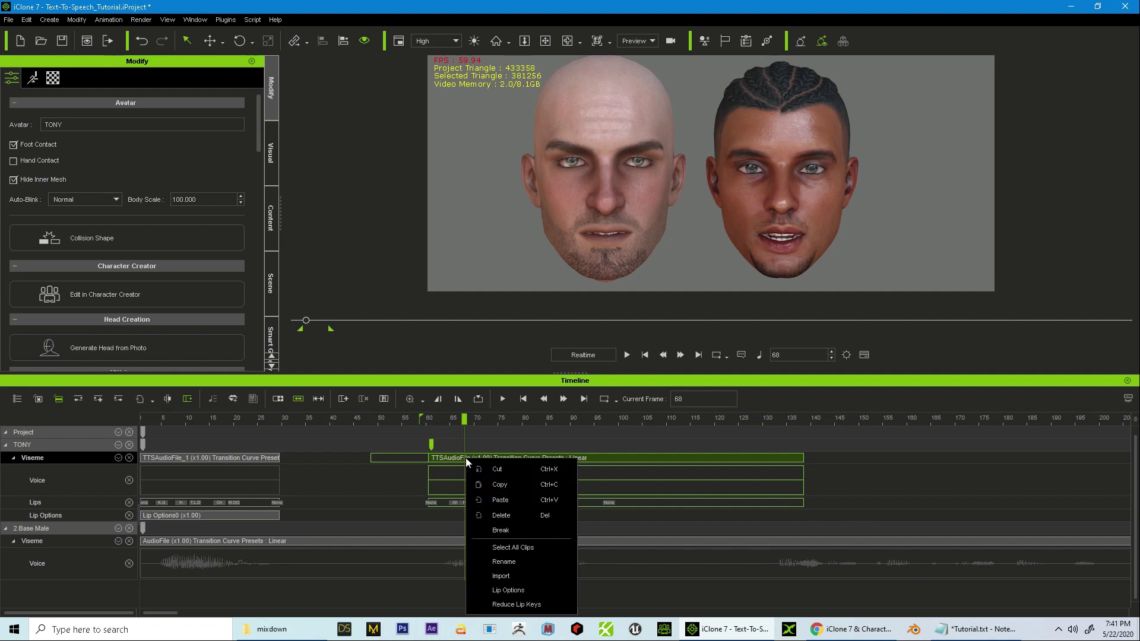
click(501, 591)
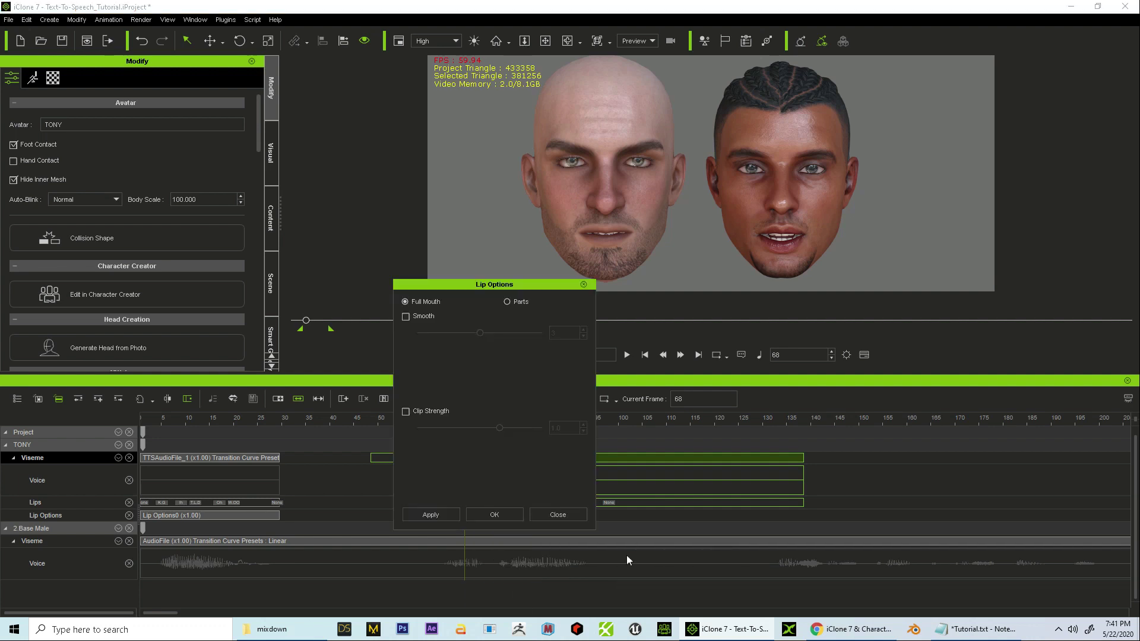
click(507, 302)
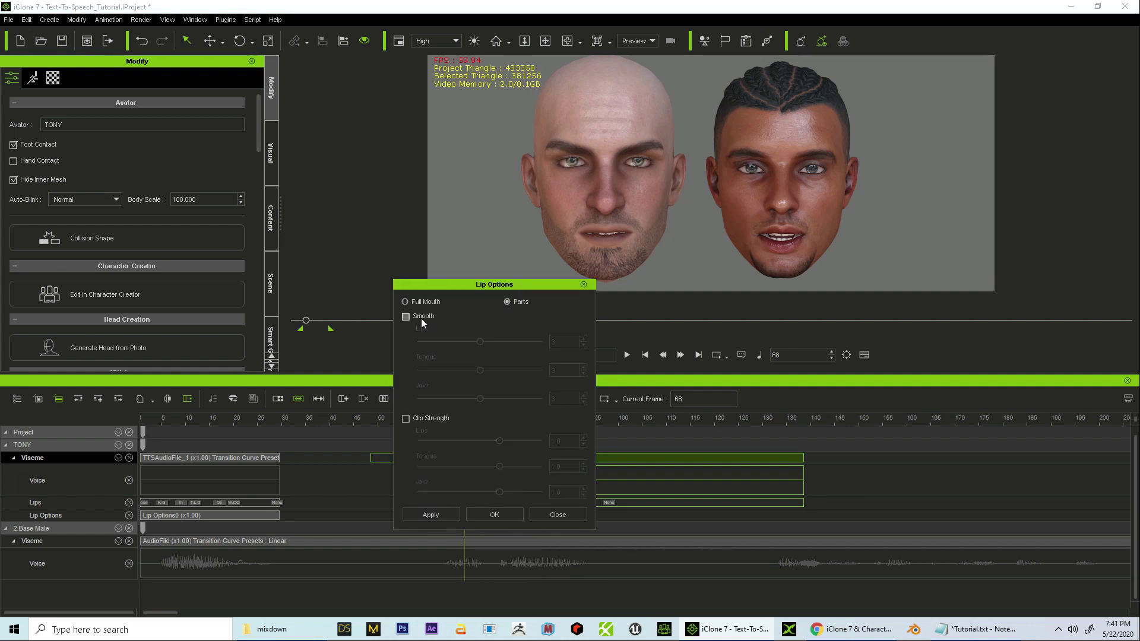
click(406, 317)
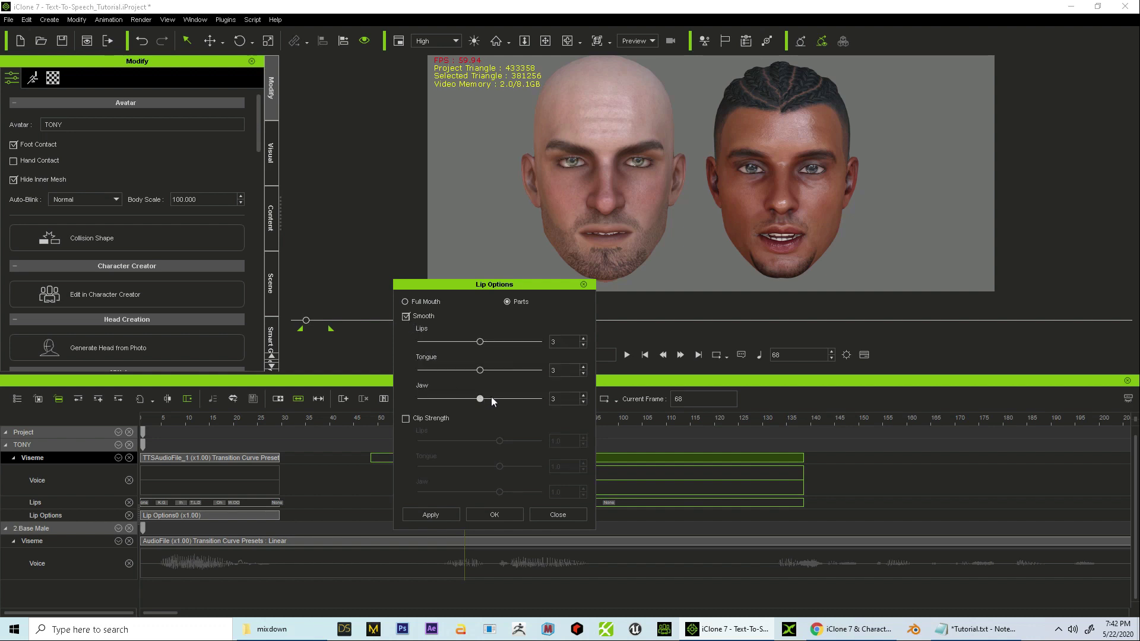
click(494, 515)
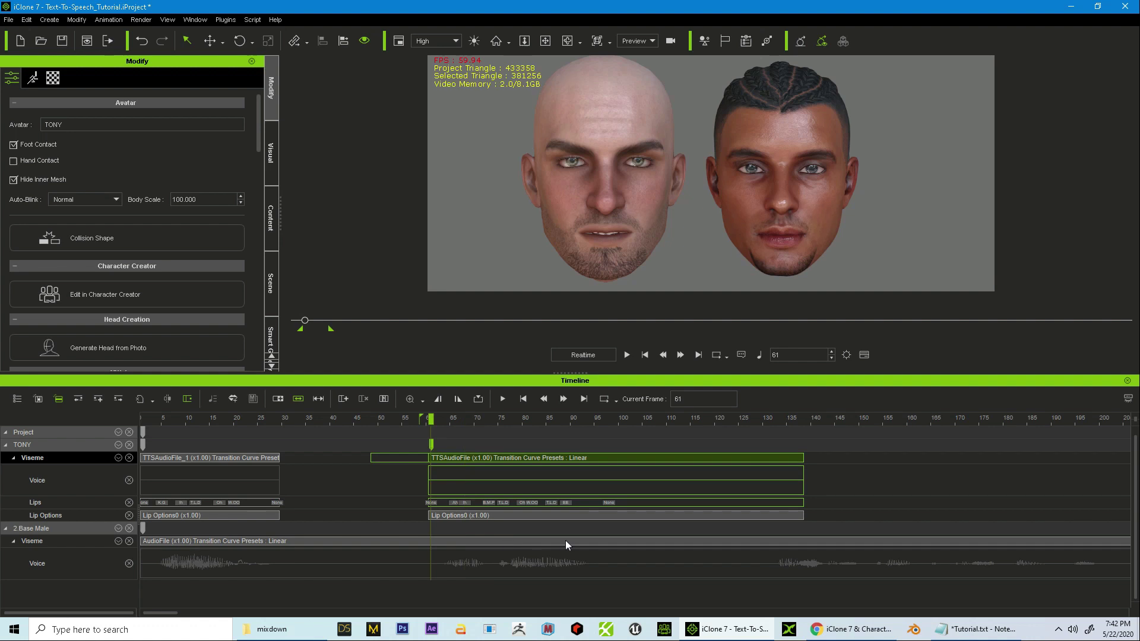
- Play the second clip repeatedly to compare its smoothed lip movement with the recorded audio
key(space)
key(space)
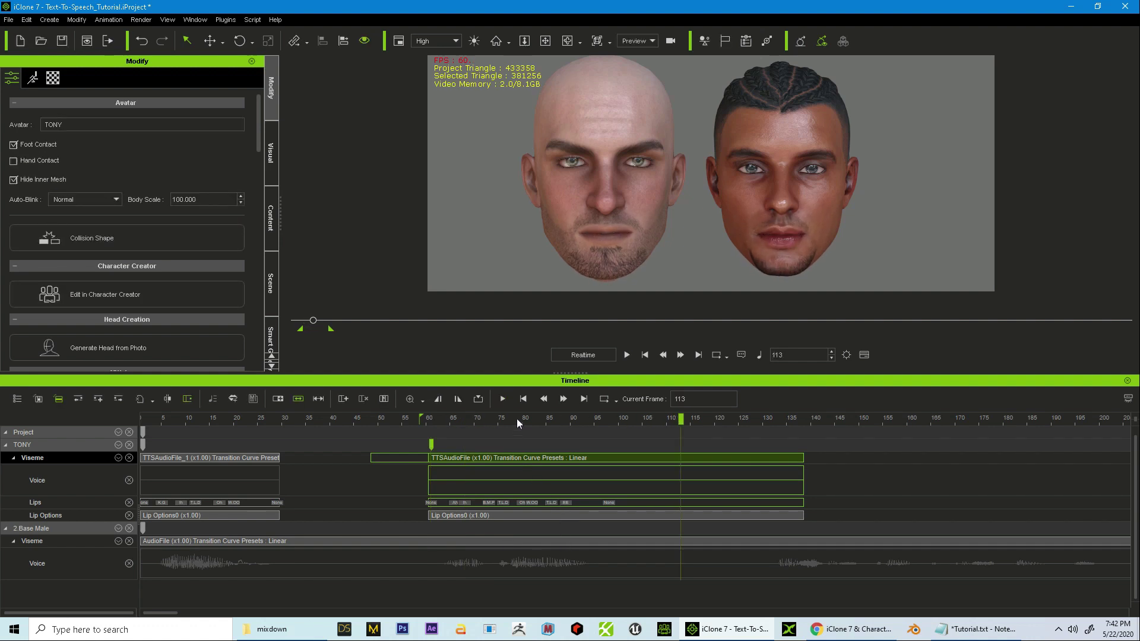
key(space)
key(space)
key(space)
key(space)
- Retime the second clip's lip keys, moving W_OO to frame 83 and EE to frame 90, and play the result
click(528, 503)
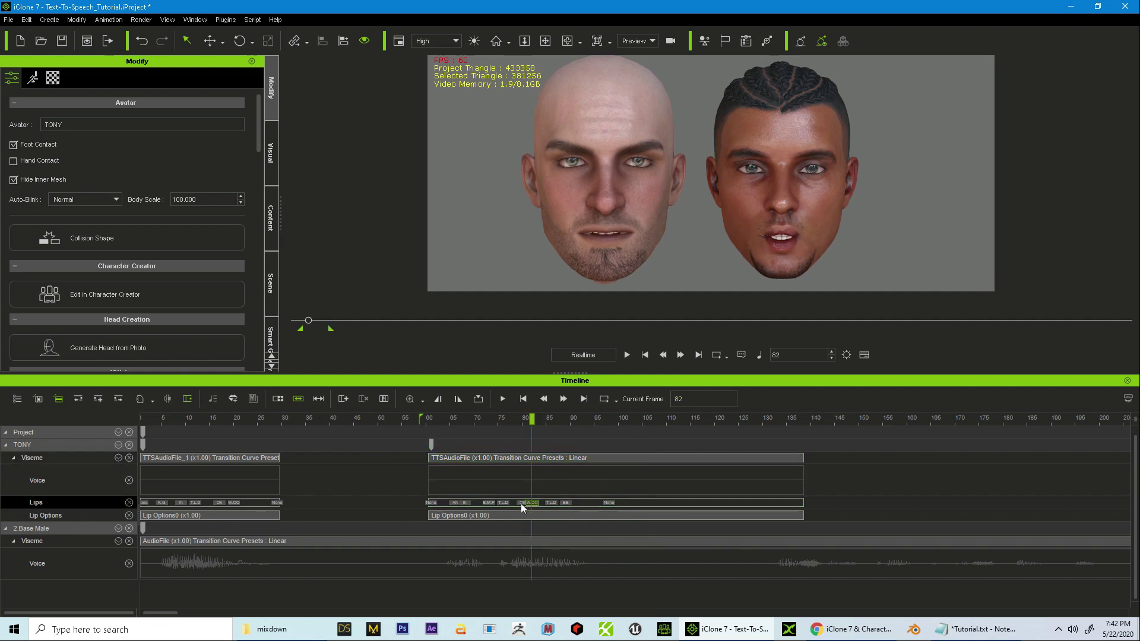
click(531, 502)
drag(537, 502, 571, 502)
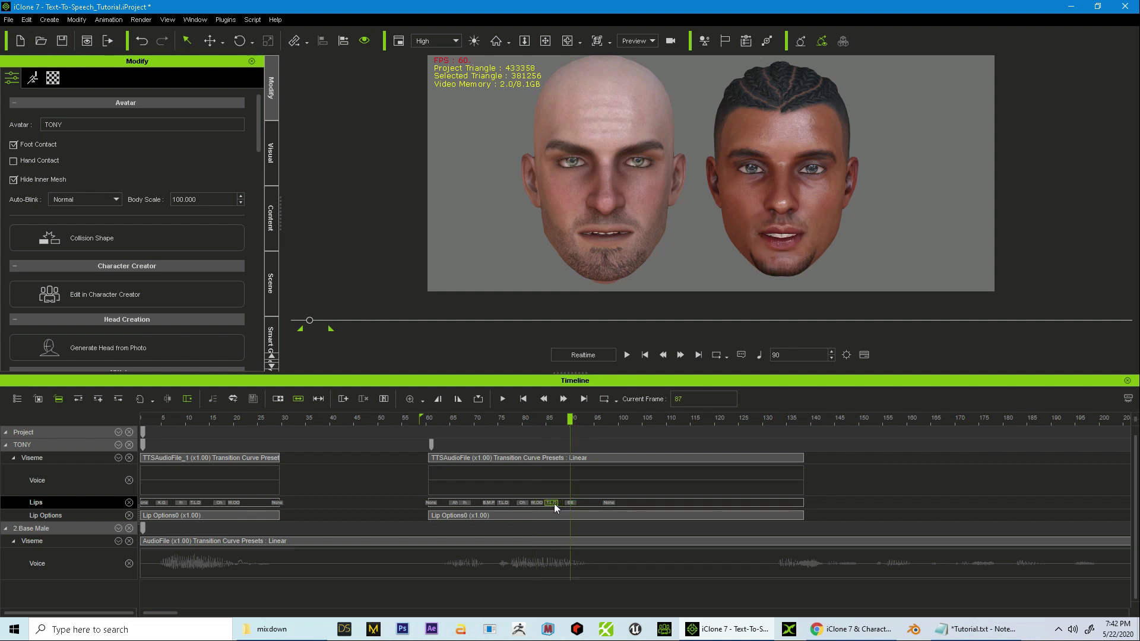
drag(555, 504, 551, 503)
key(space)
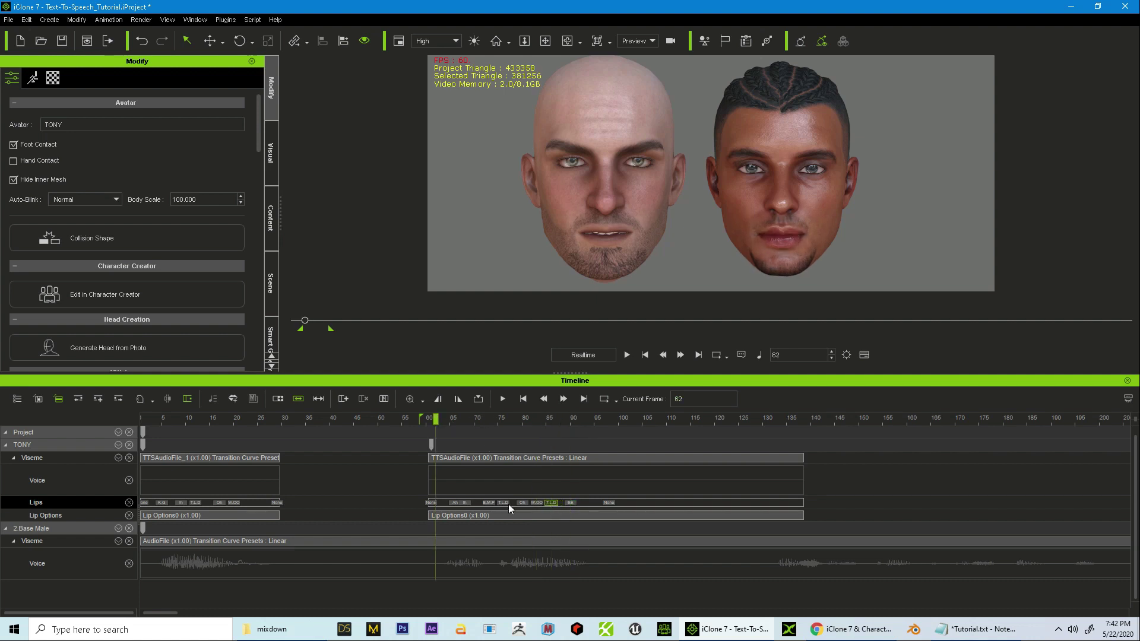
key(space)
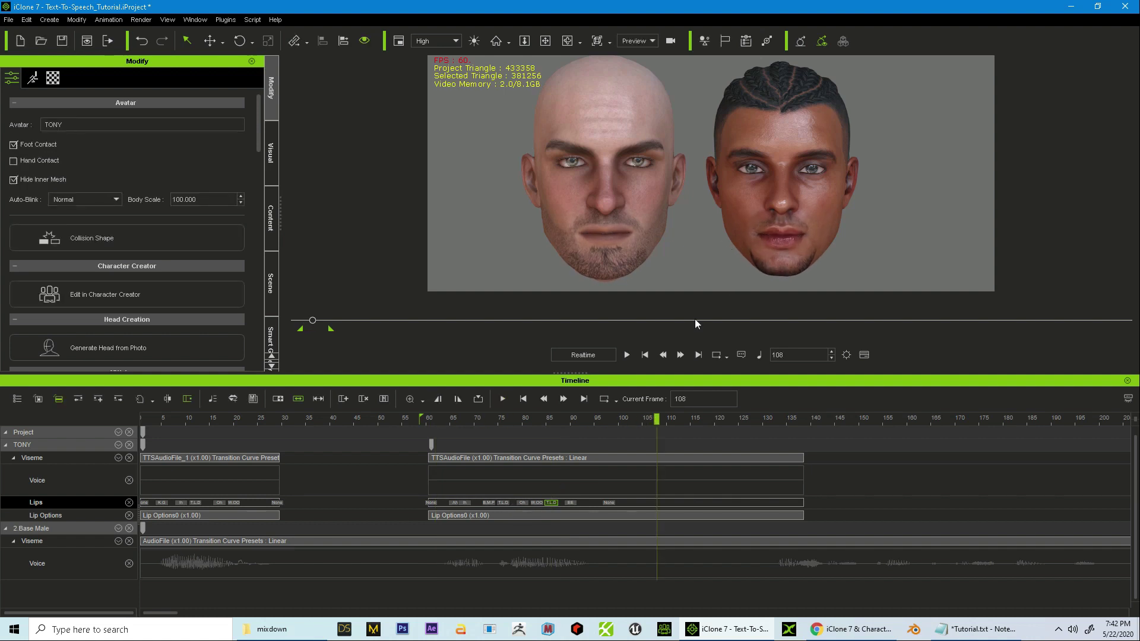
- Set the expressiveness of the second clip's Oh key at frame 80 to 50 and its W_OO key at frame 83 to about 48
click(522, 503)
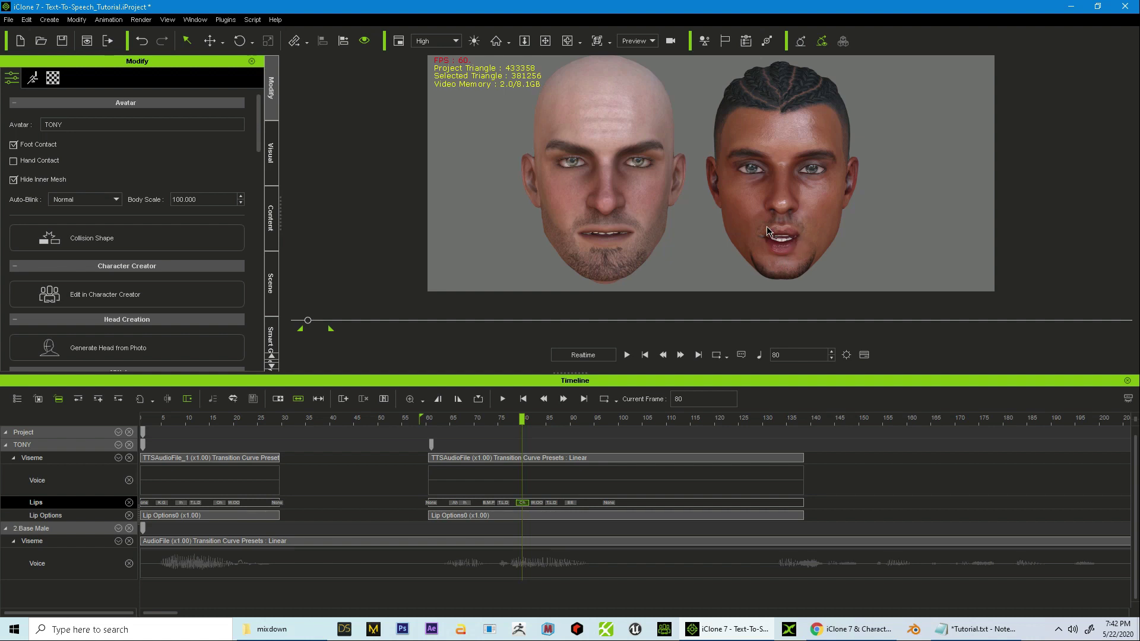
double_click(522, 504)
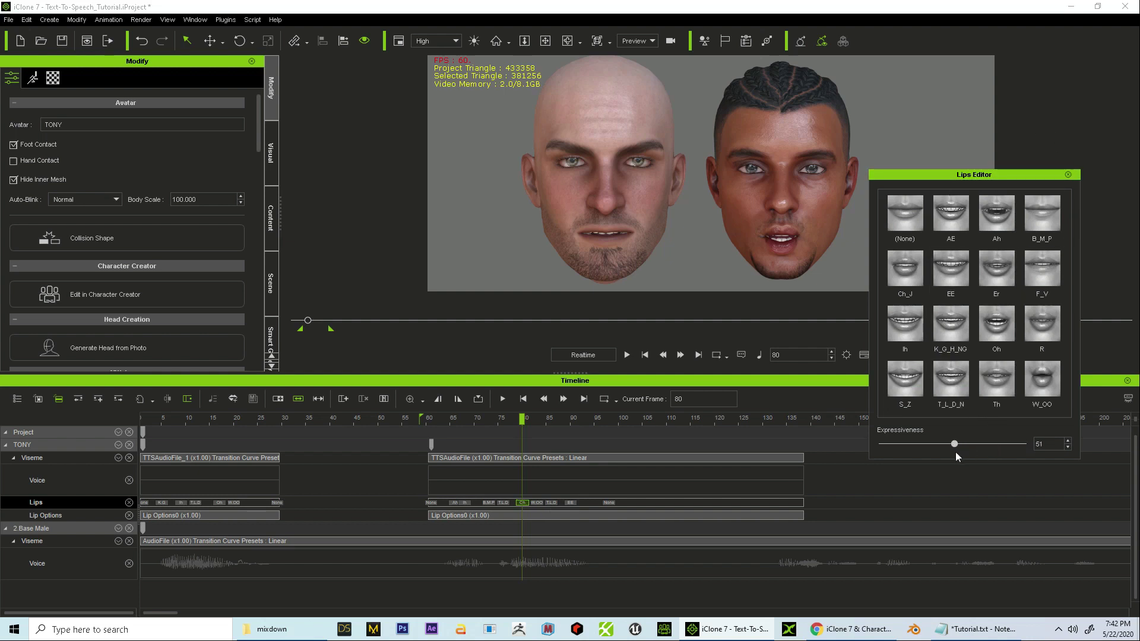
drag(956, 453, 955, 454)
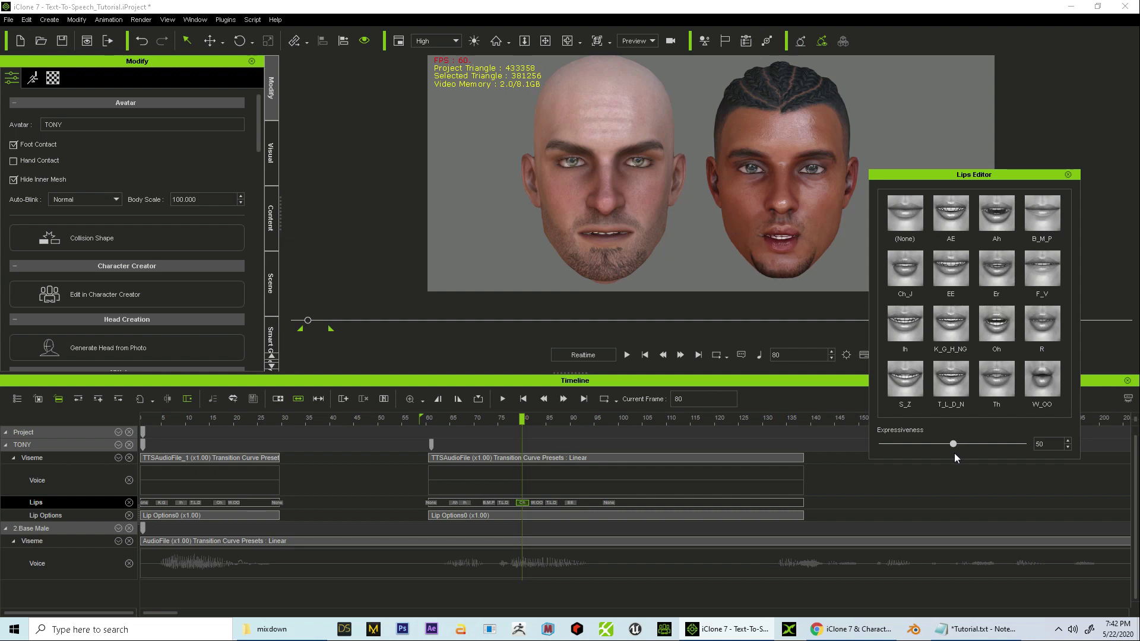
click(537, 503)
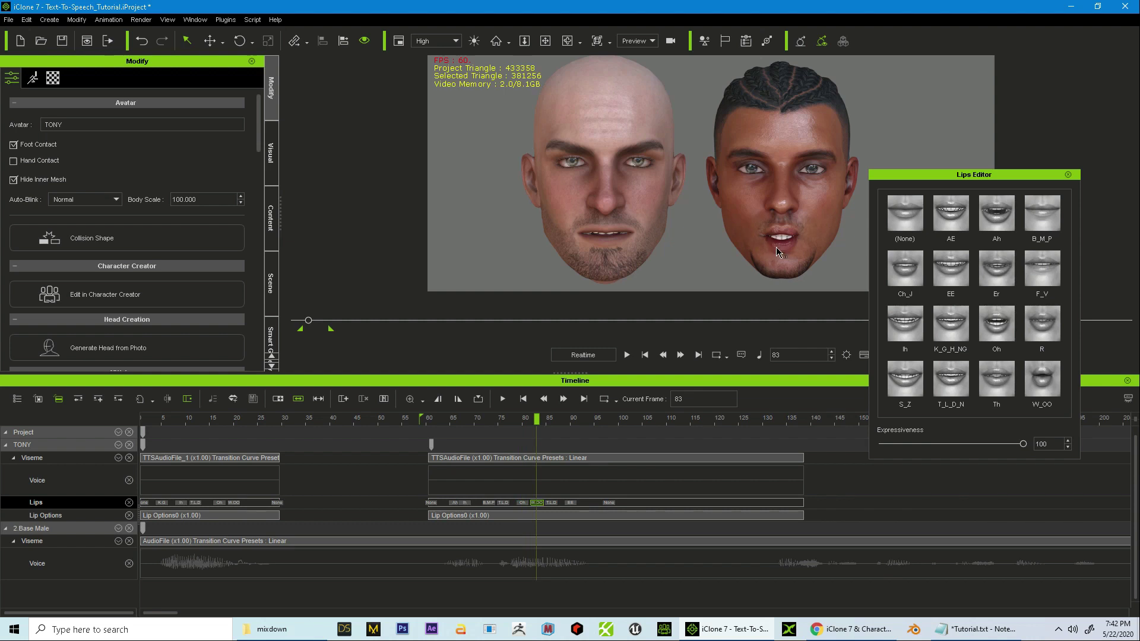
drag(1021, 443, 947, 451)
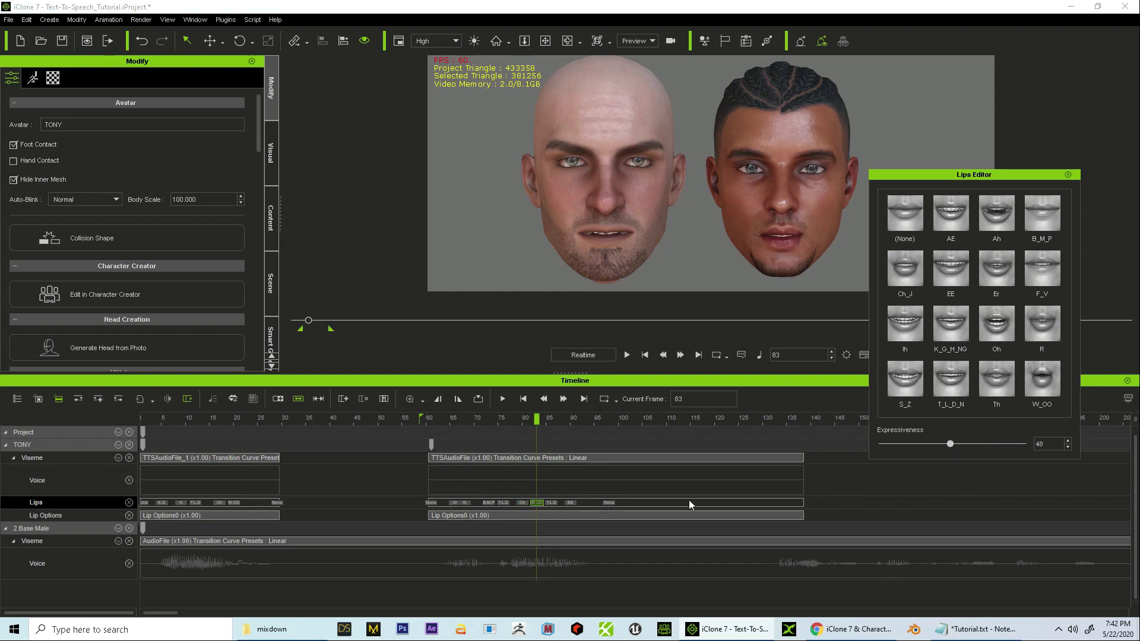
- Play the second clip from frame 62 to check the softened lip shapes, and close the Lips Editor
click(434, 417)
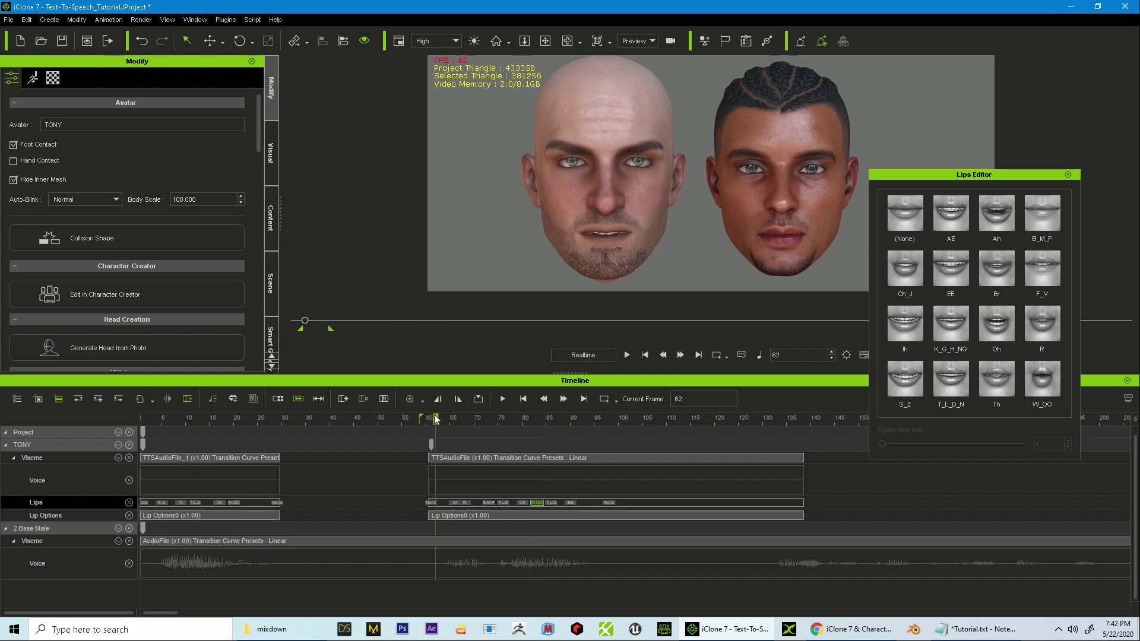
key(space)
key(space)
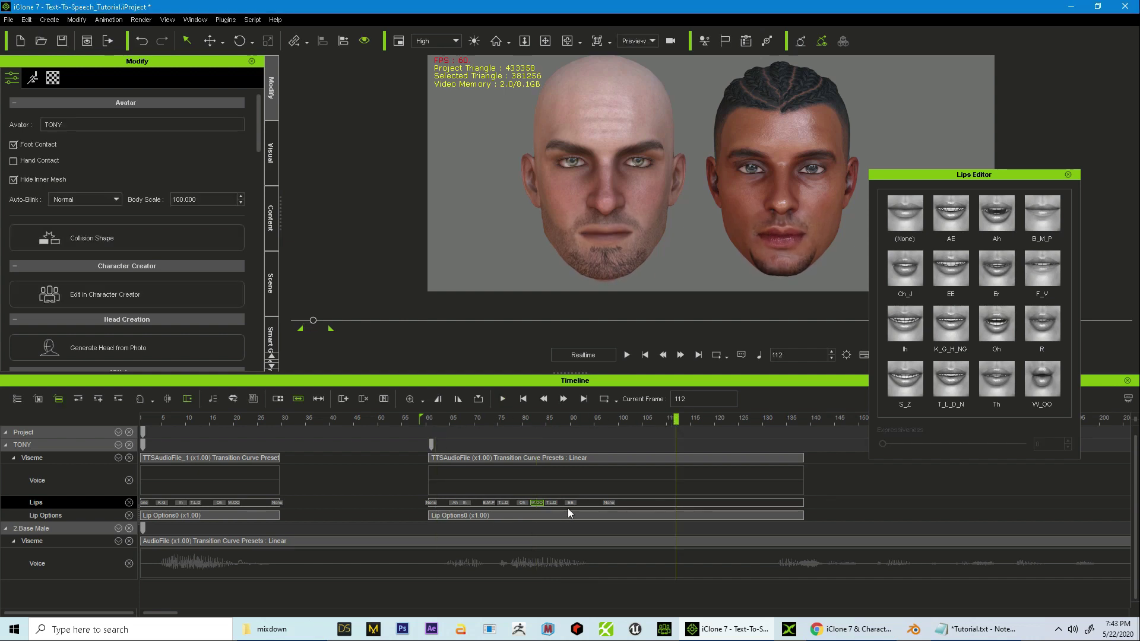
click(1068, 175)
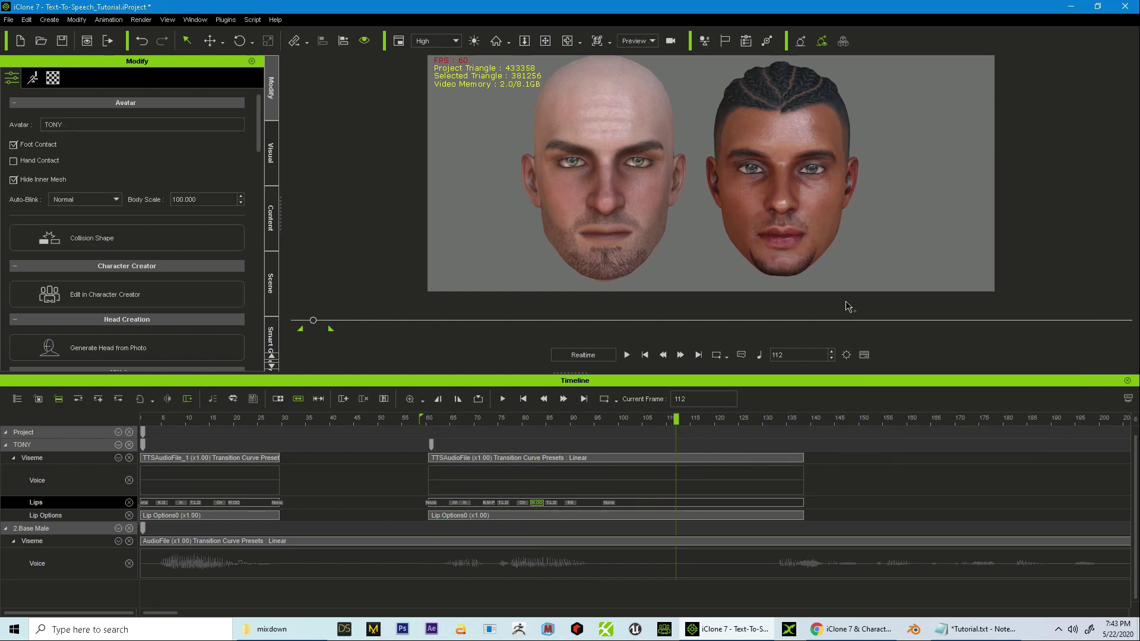
- Move the second clip's final EE key to about frame 91 and the T_L_D_N key before it to frame 88
click(572, 504)
drag(552, 503, 562, 503)
click(561, 503)
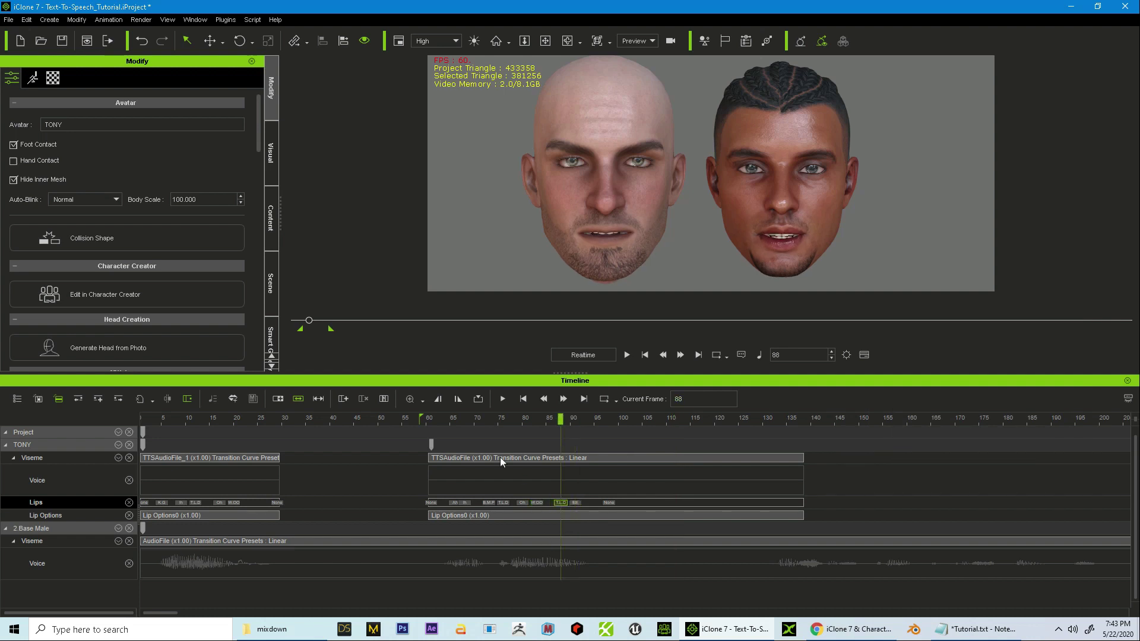
- Play the second clip's ending, move its final EE key to frame 92 and its closing None key to about frame 103
click(497, 424)
key(space)
key(space)
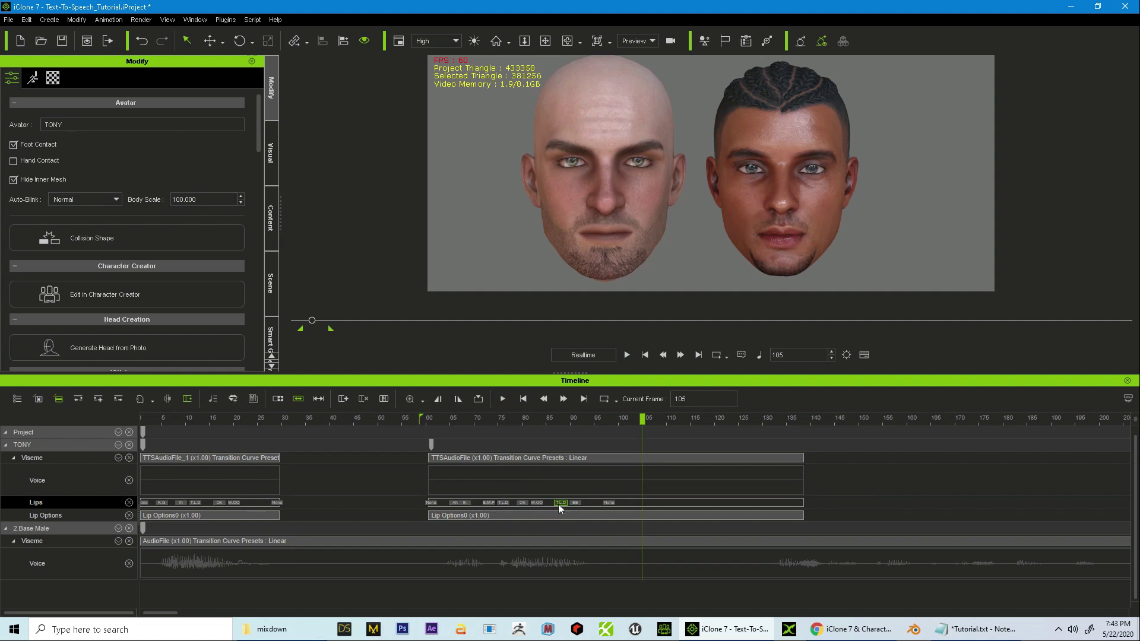
click(515, 419)
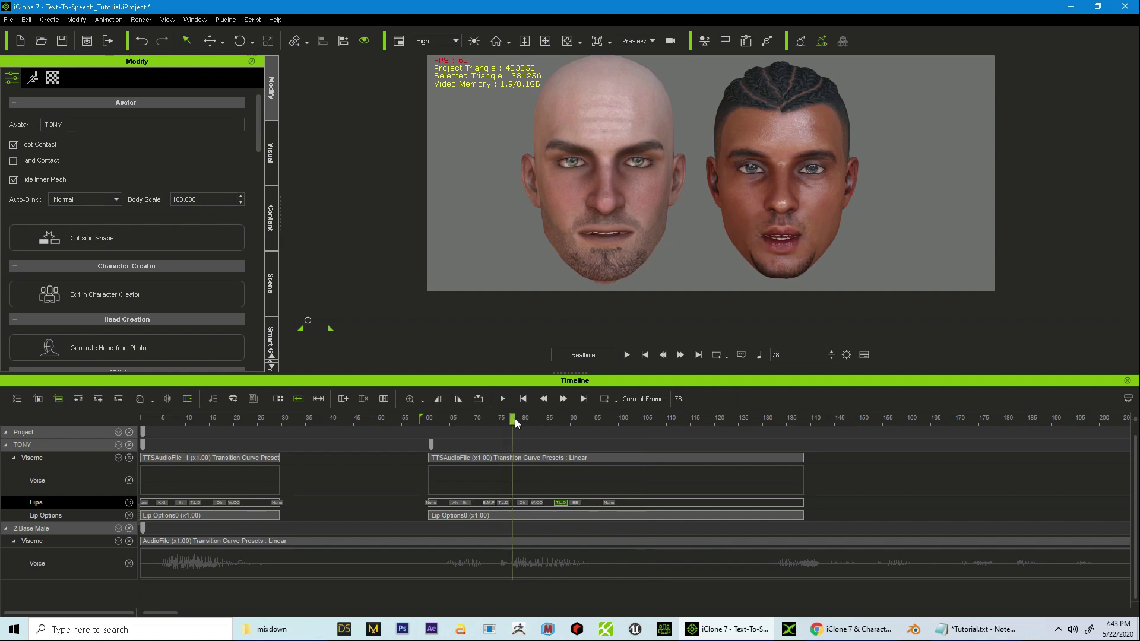
key(space)
key(space)
click(576, 502)
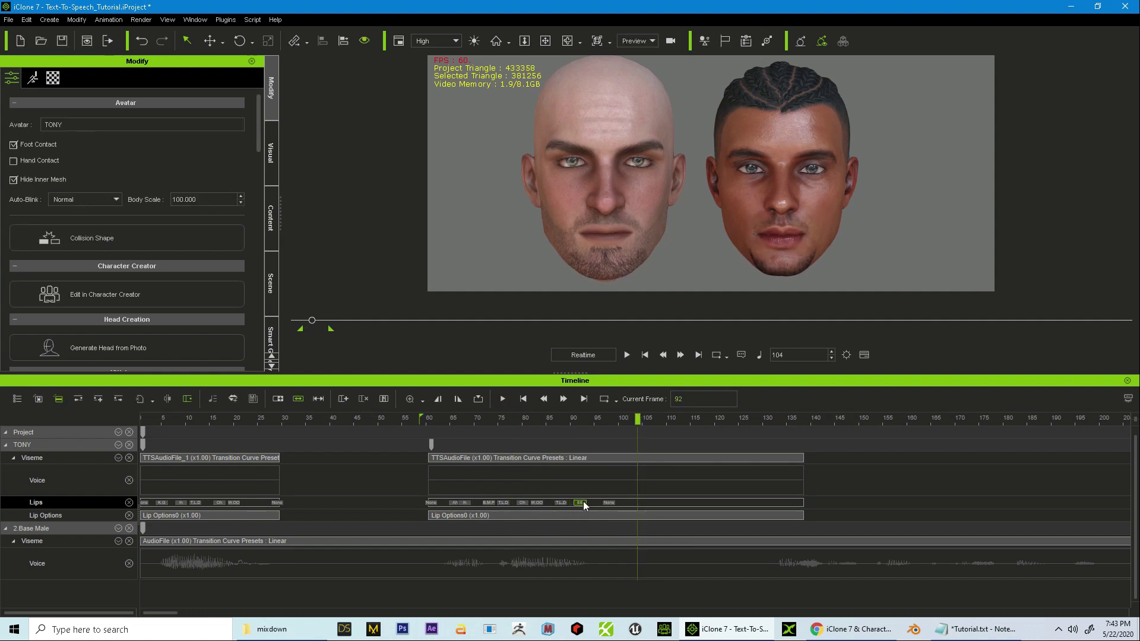
click(614, 503)
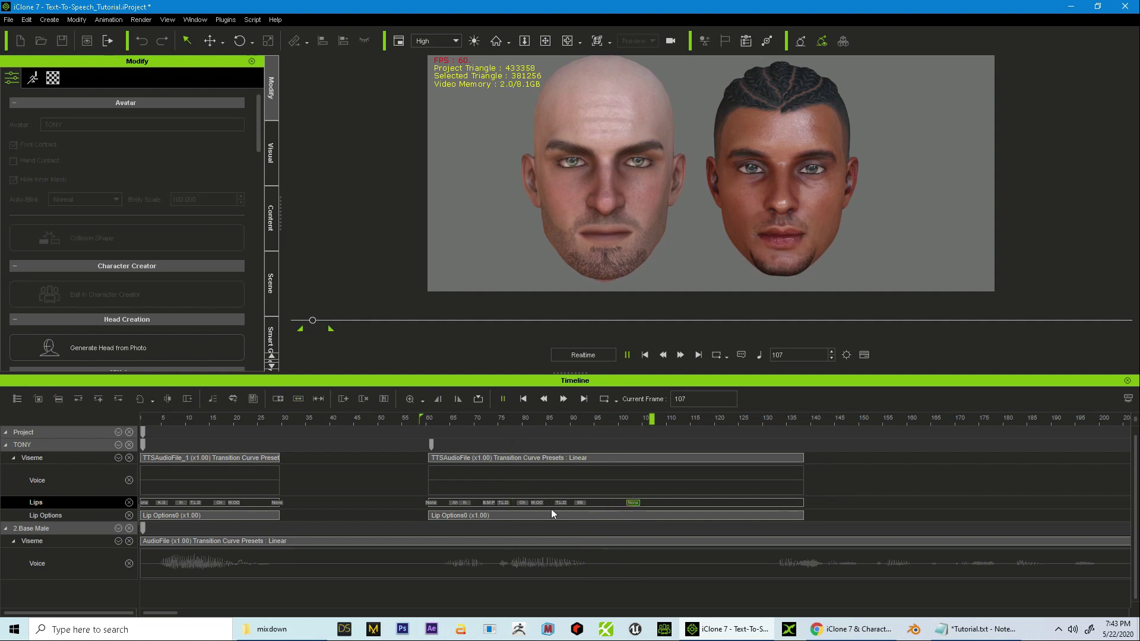
- Play the second clip from frame 60 and smooth it by parts in its lip options: lips 3, tongue 3, jaw 4
click(428, 420)
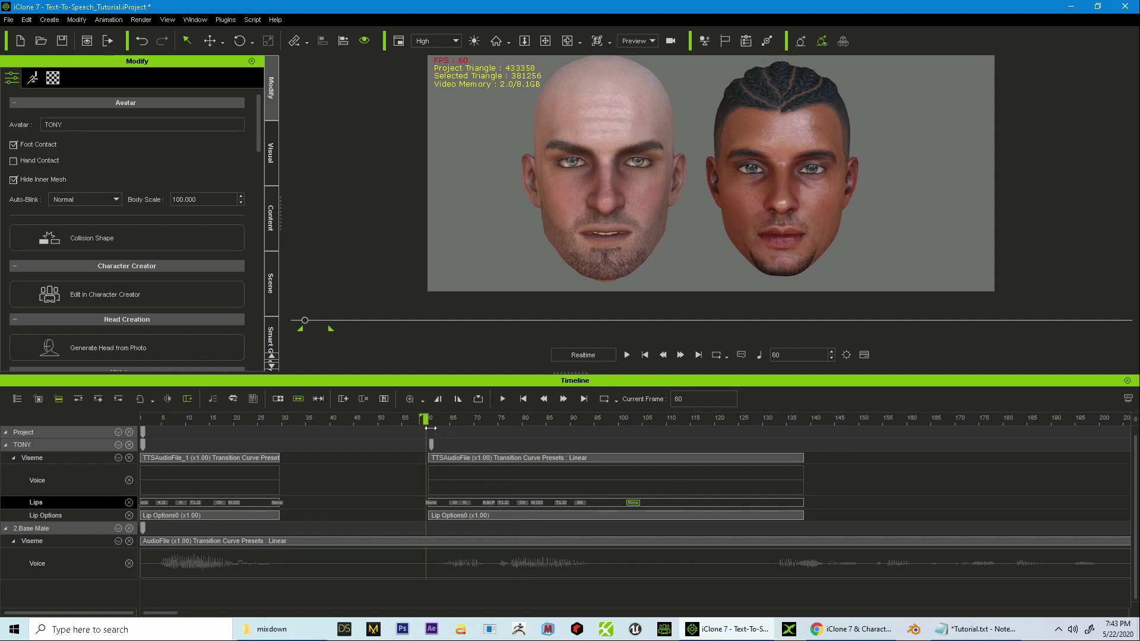
key(space)
key(space)
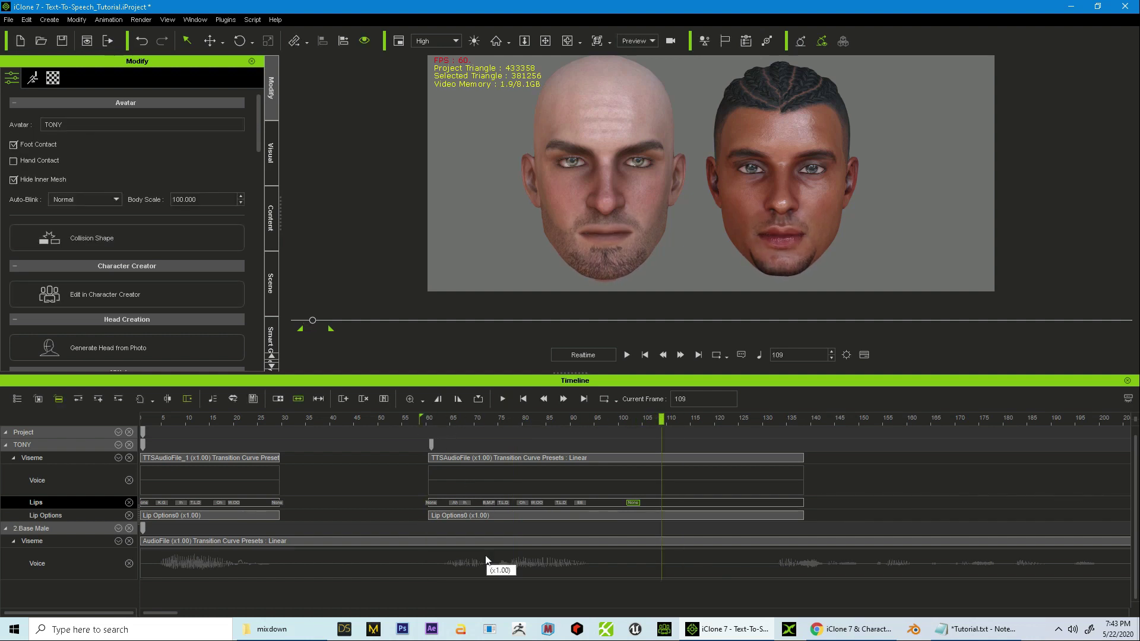
right_click(486, 458)
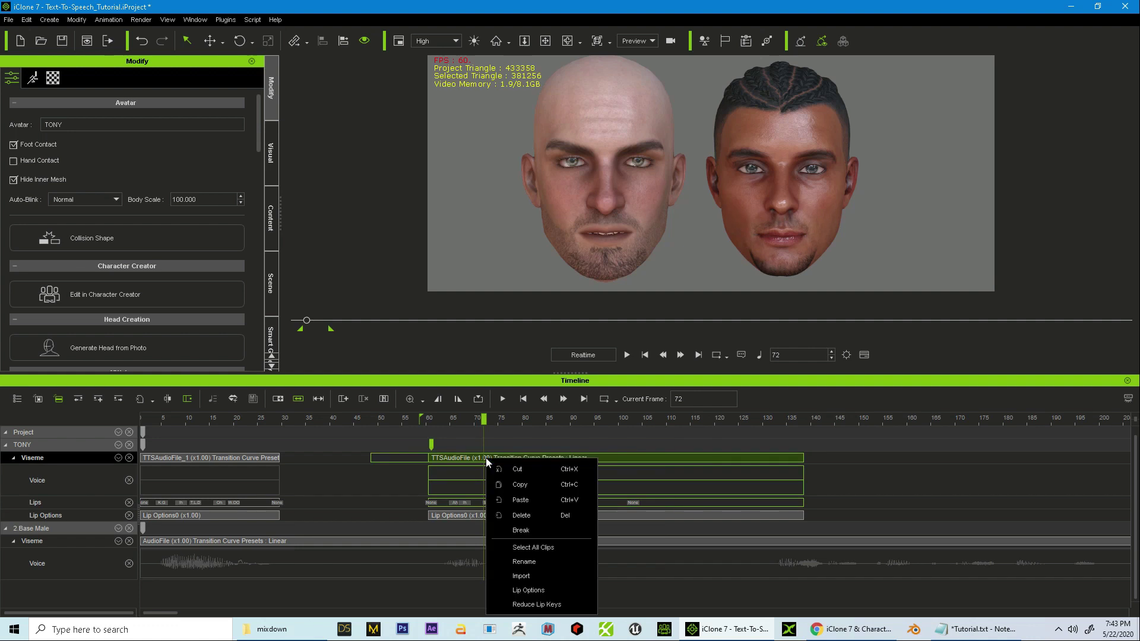
click(536, 591)
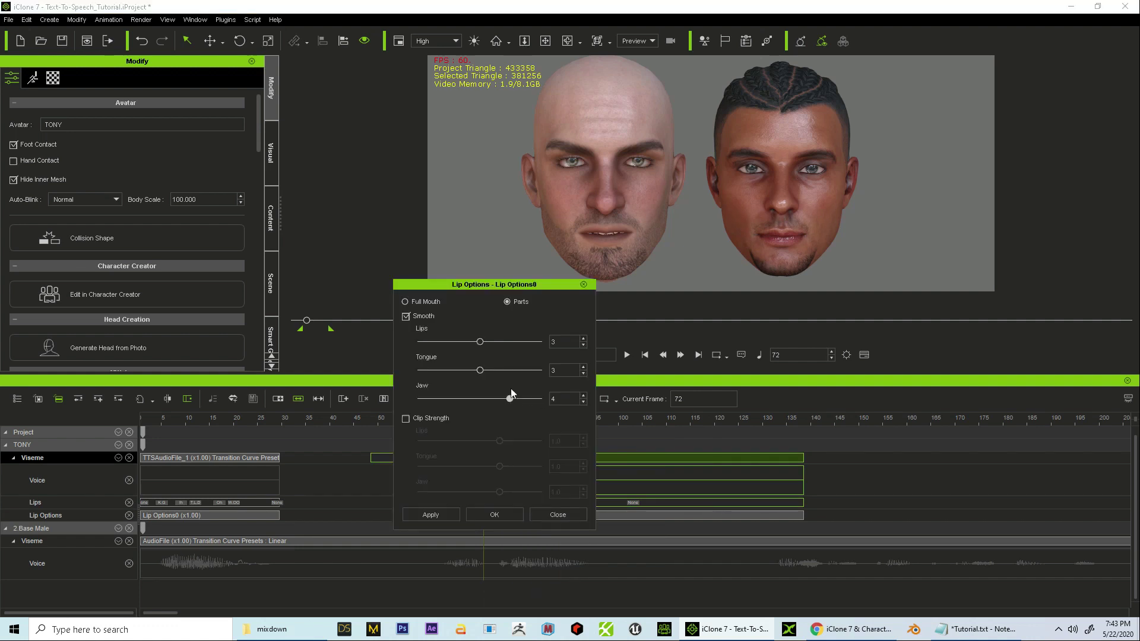
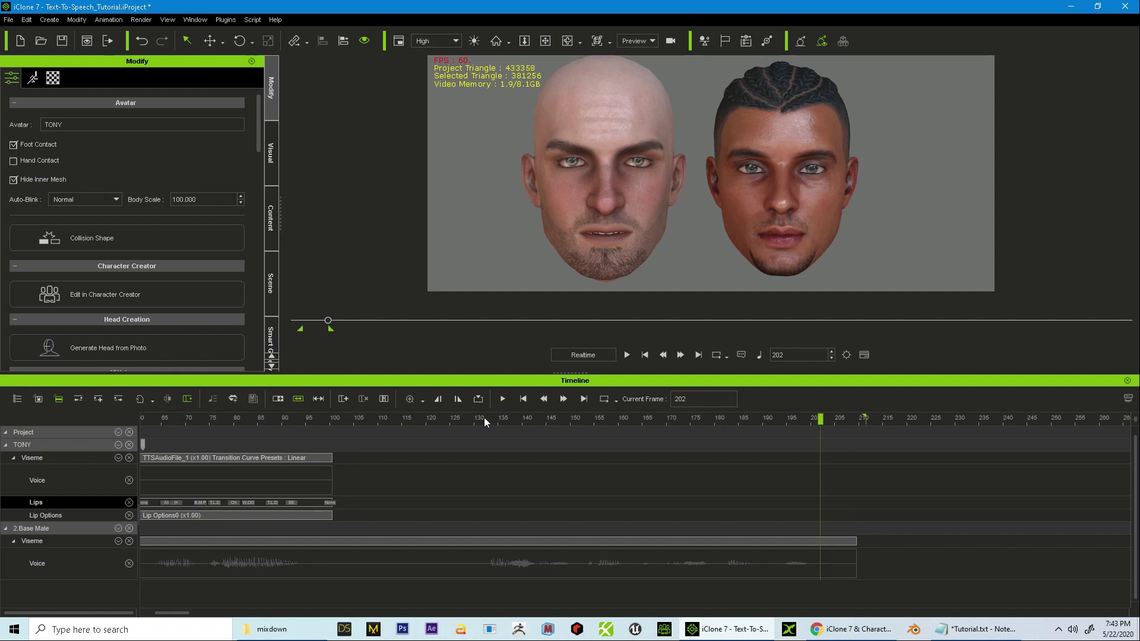
- Play the recorded audio from about frame 132 to find where the third phrase starts
click(483, 418)
key(space)
click(485, 420)
key(space)
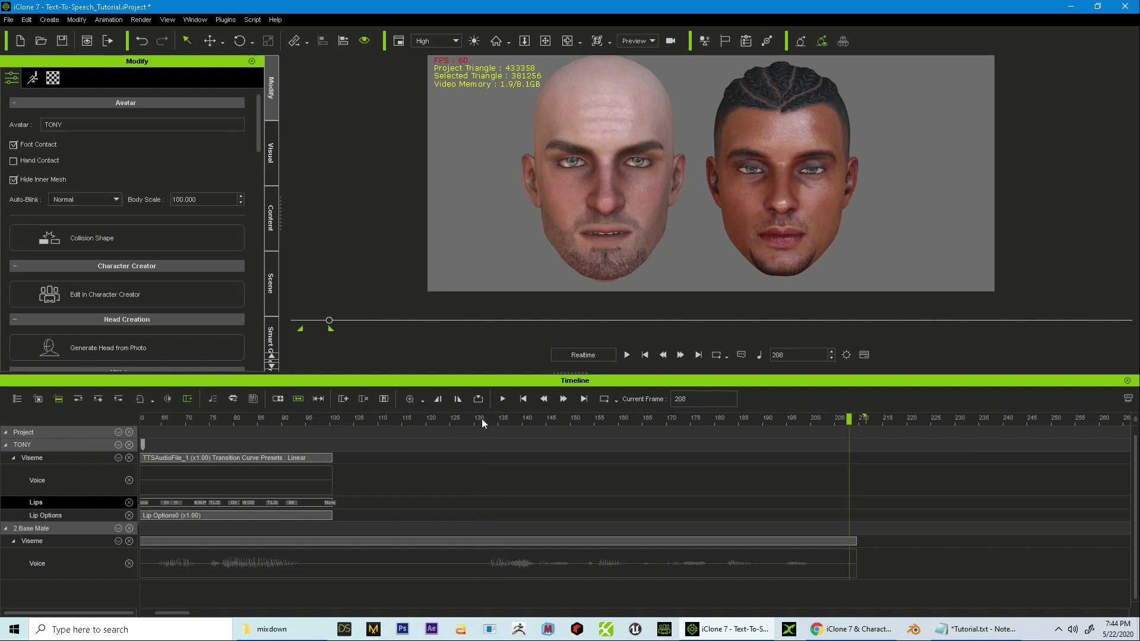
- Create a text-to-speech clip for TONY at frame 131 reading "This is Text to Speech", with volume 0 and speed 53
click(479, 419)
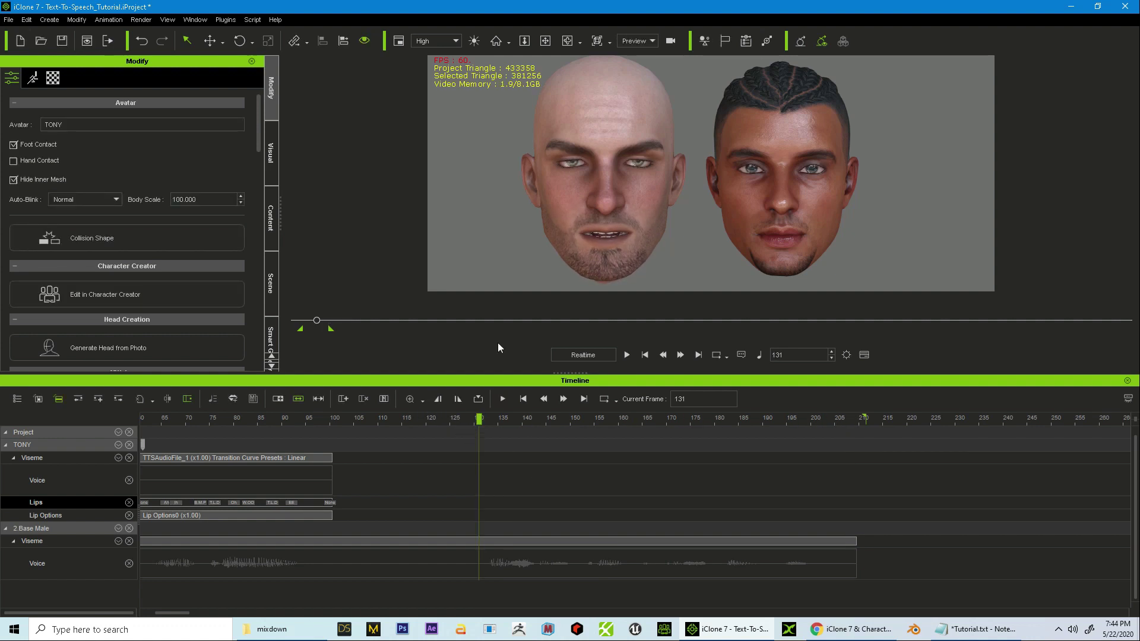
click(109, 20)
mouse_move(132, 38)
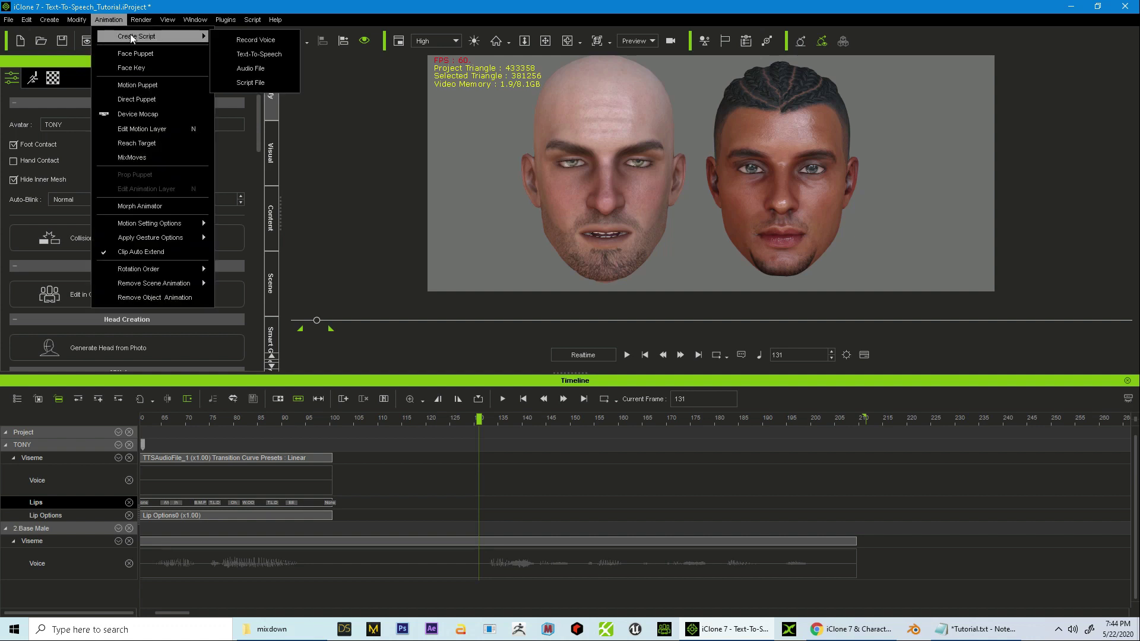
click(254, 53)
text(This is)
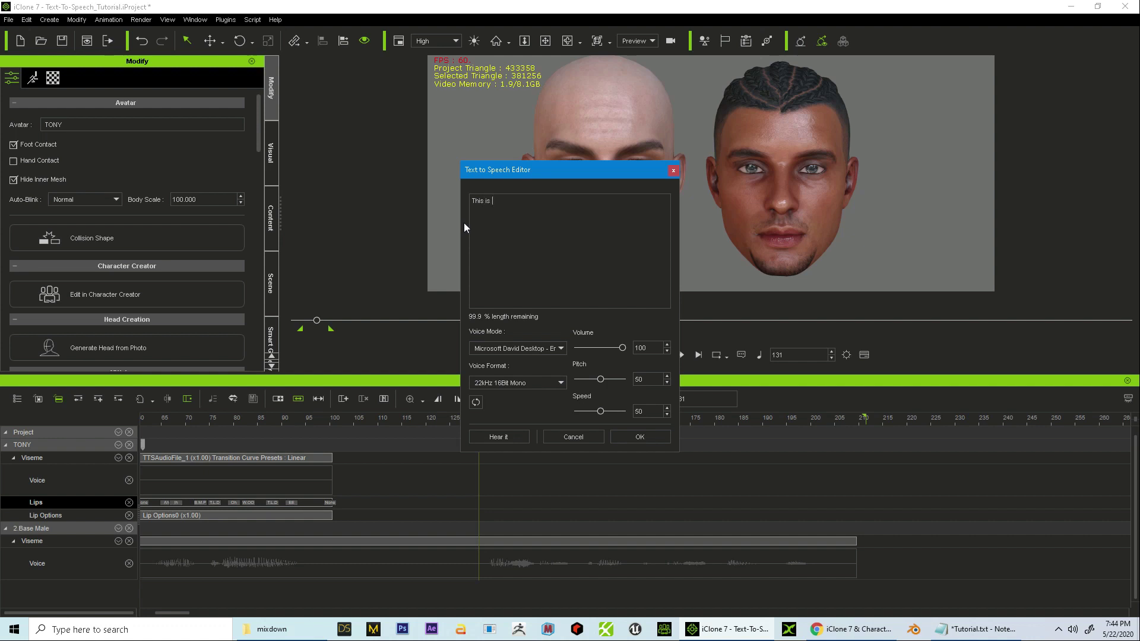
text( Text to Speech)
double_click(645, 412)
text(53)
key(Tab)
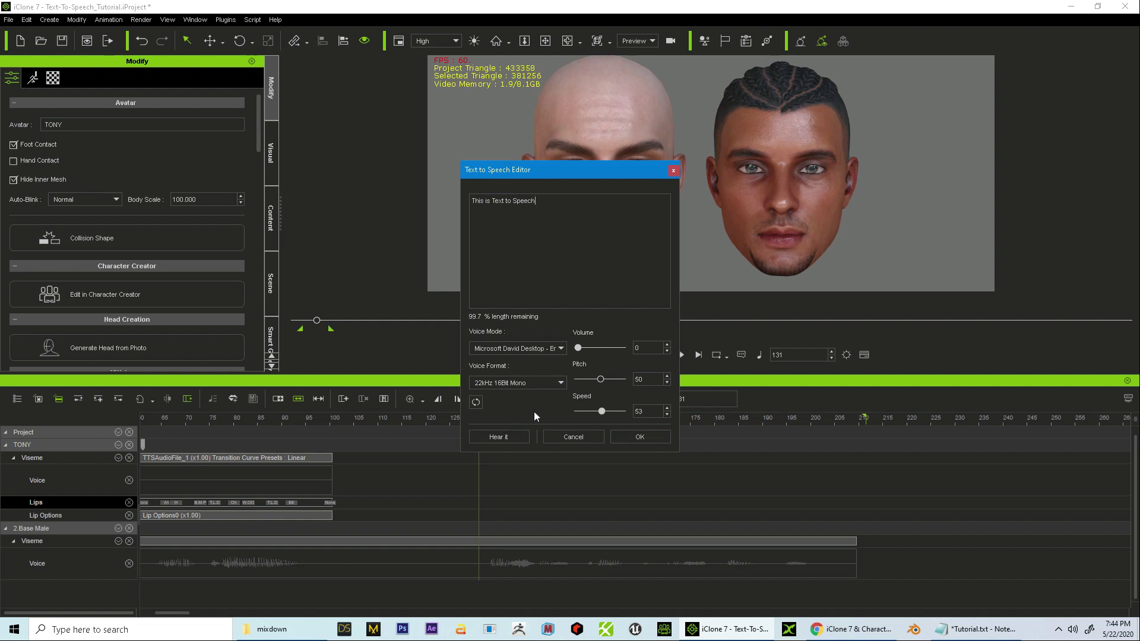
click(643, 437)
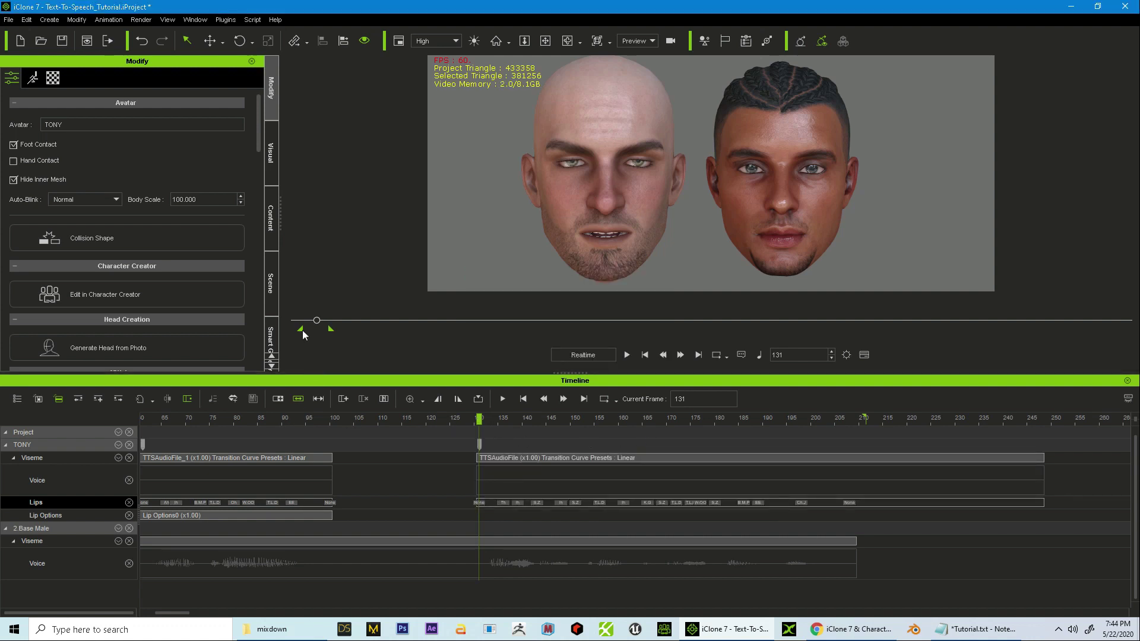
- Set the playback range to start at about frame 129 and play the third clip
drag(301, 329, 305, 330)
drag(390, 414, 470, 415)
key(space)
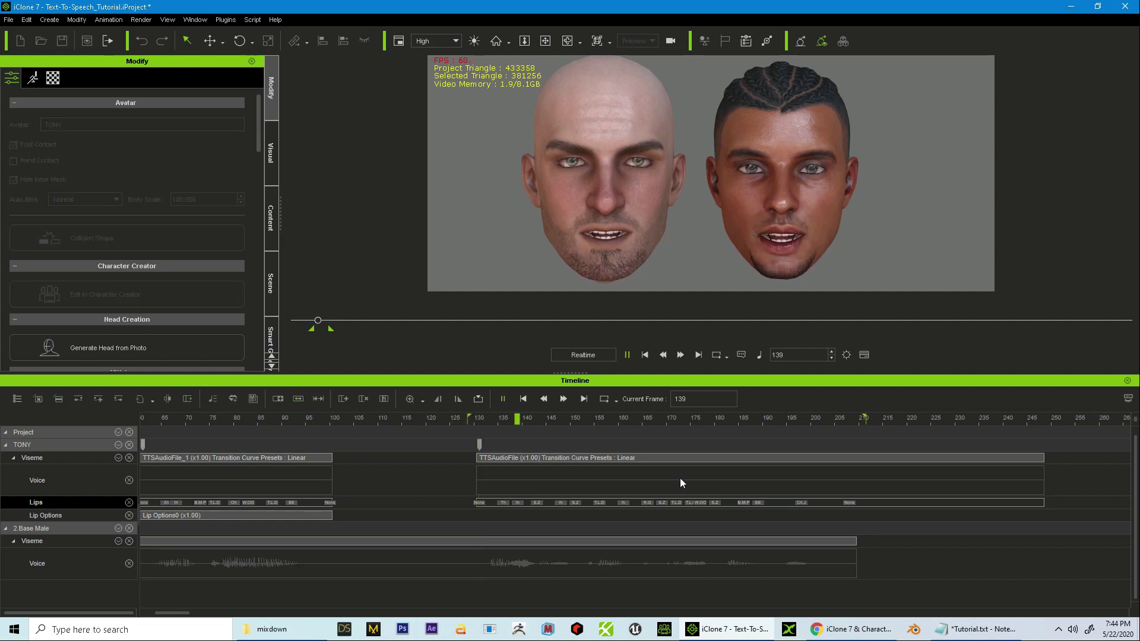
- Move the third clip's final EE key to about frame 191 and its Ch_J key to frame 203
click(759, 503)
drag(803, 503, 814, 502)
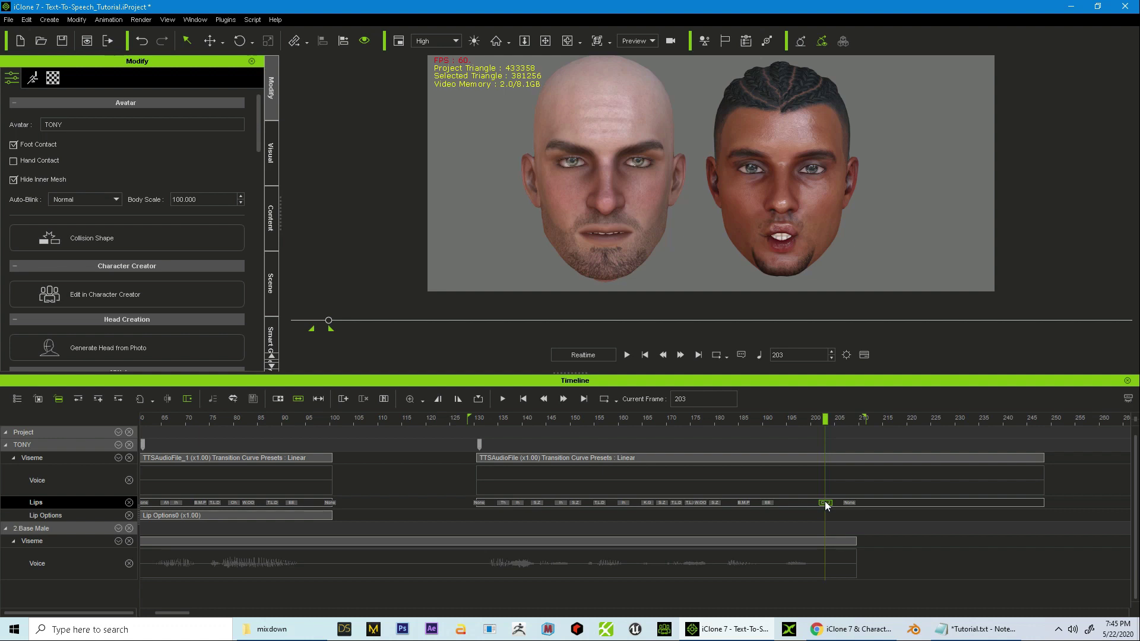
- Set the expressiveness of the Ch_J key at frame 203 to 17 and close the Lips Editor
double_click(826, 503)
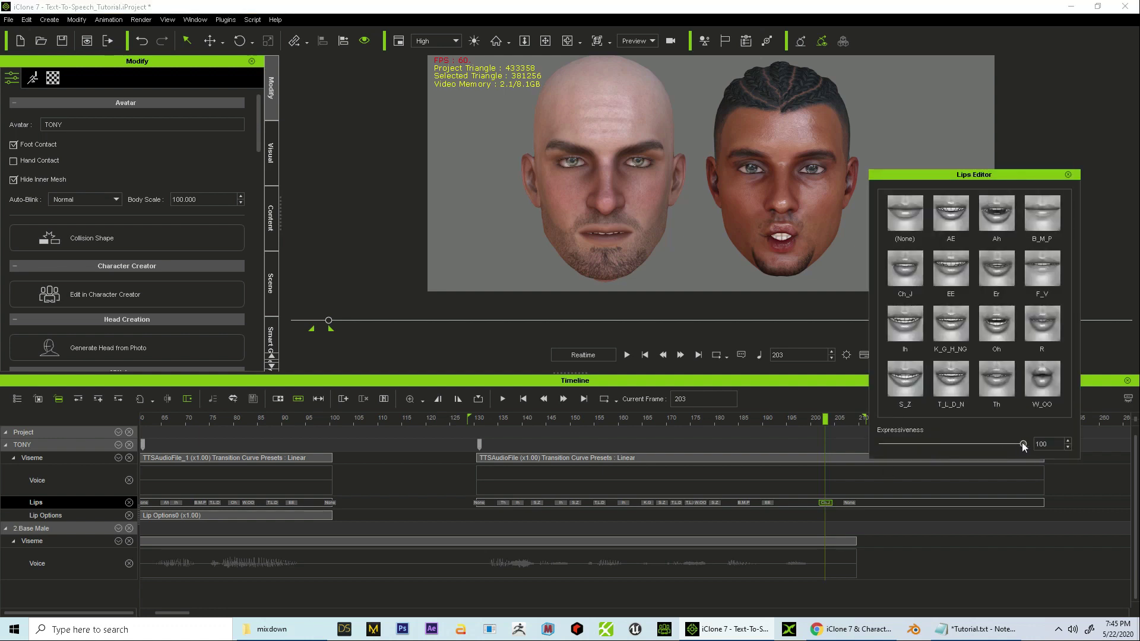
drag(976, 452, 906, 444)
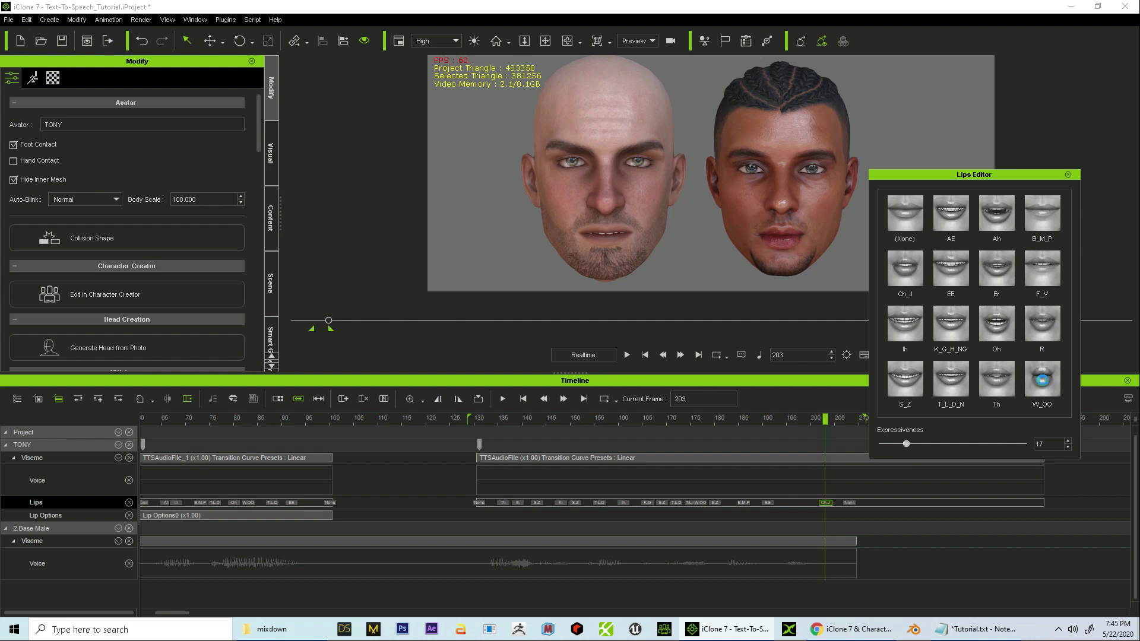
click(1067, 174)
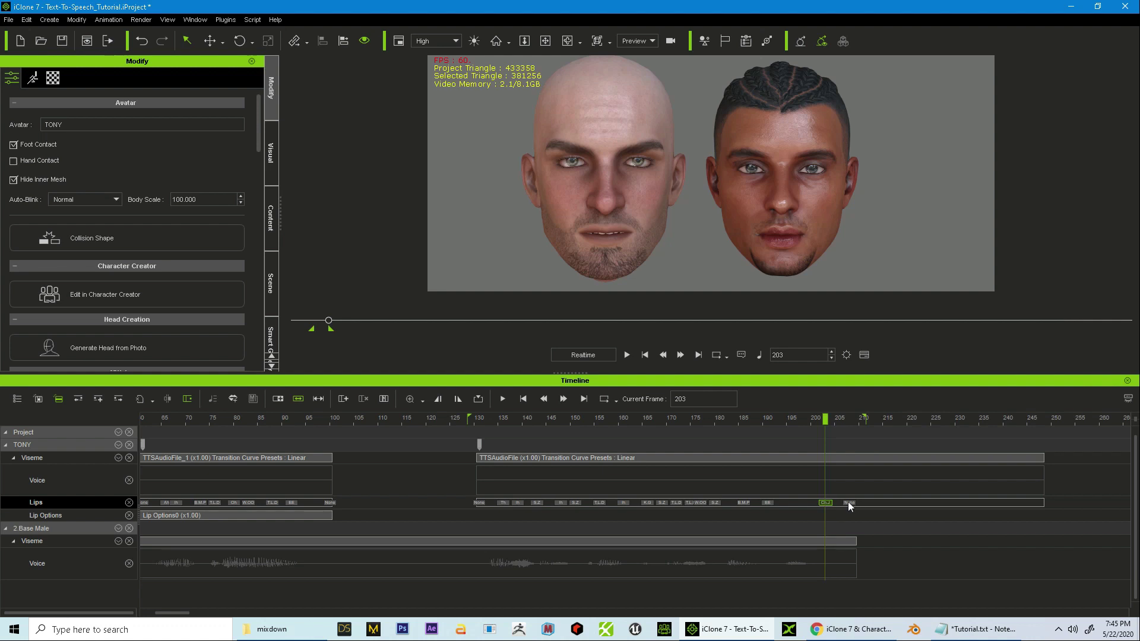
- Add an EE lip key at frame 197 with reduced expressiveness and close the Lips Editor
click(848, 504)
click(826, 503)
click(796, 419)
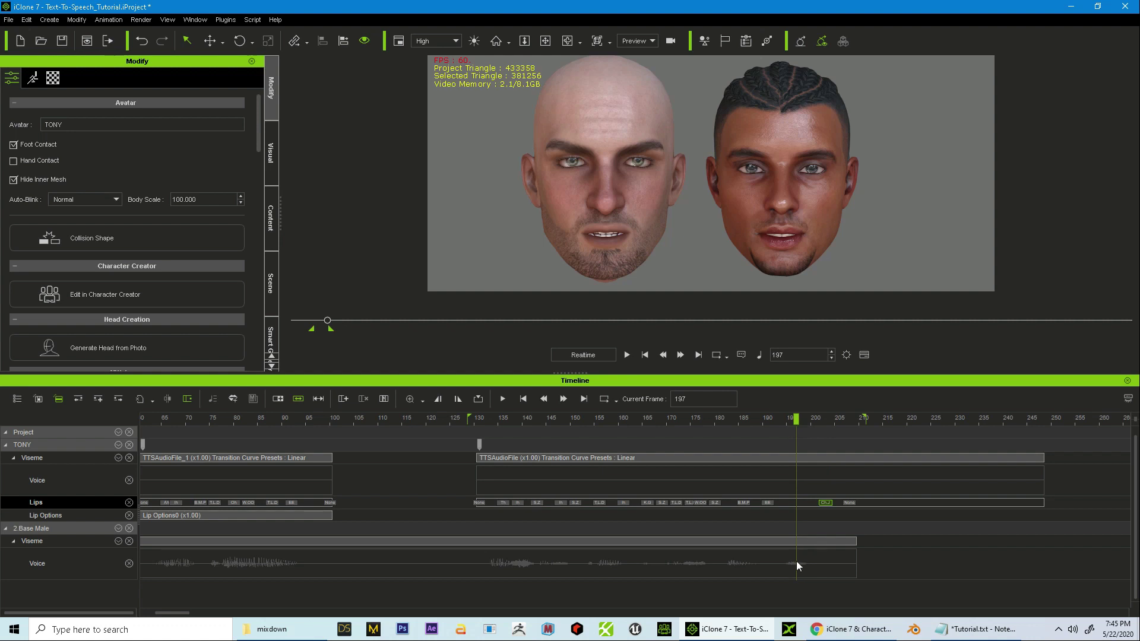
click(716, 355)
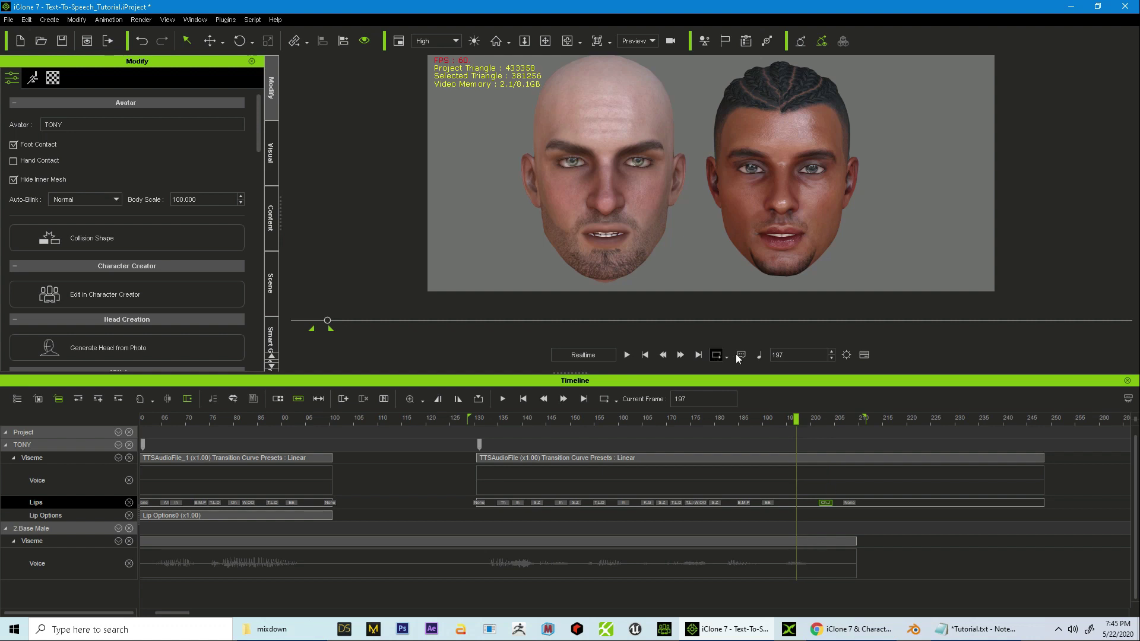
double_click(794, 500)
click(937, 269)
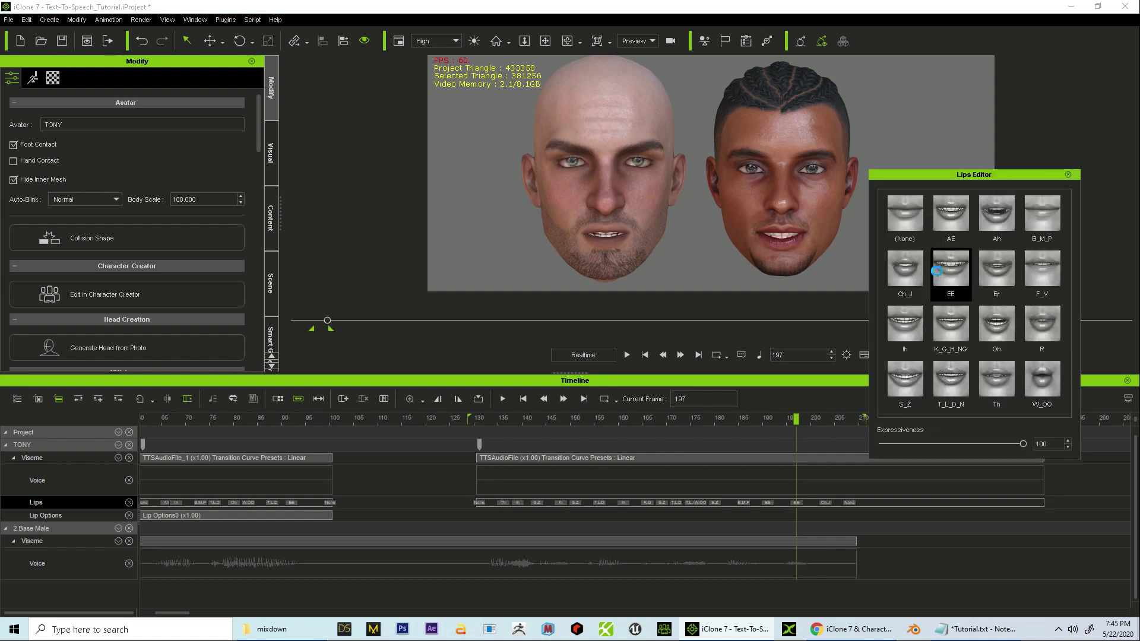
drag(973, 447, 967, 447)
click(1070, 175)
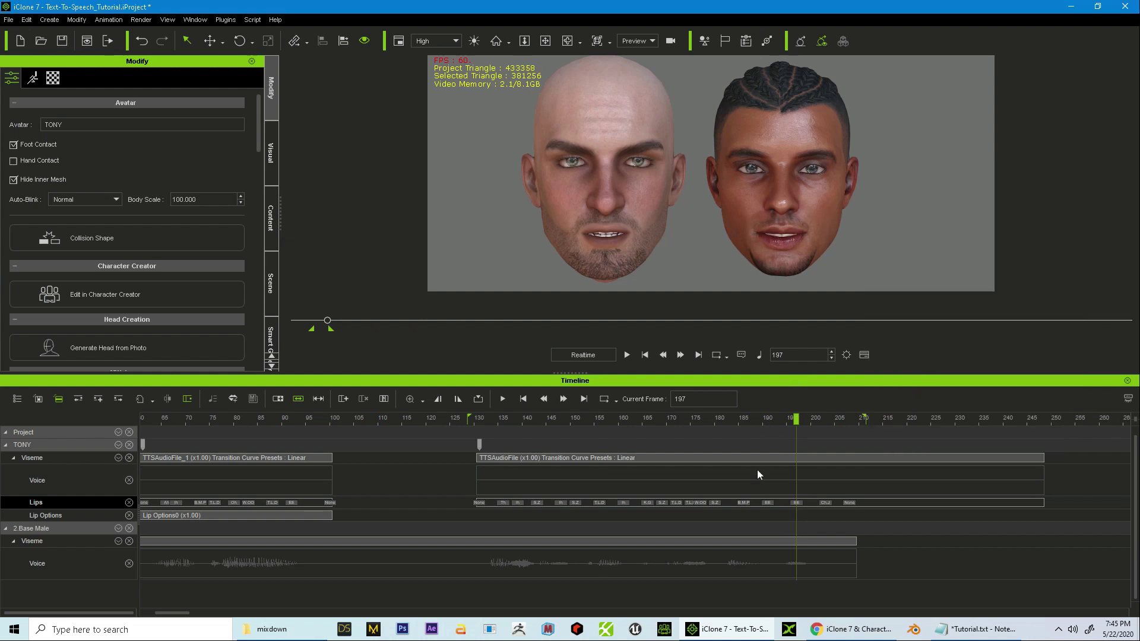
- Reduce the expressiveness of the third clip's B_M_P key at frame 186
click(743, 503)
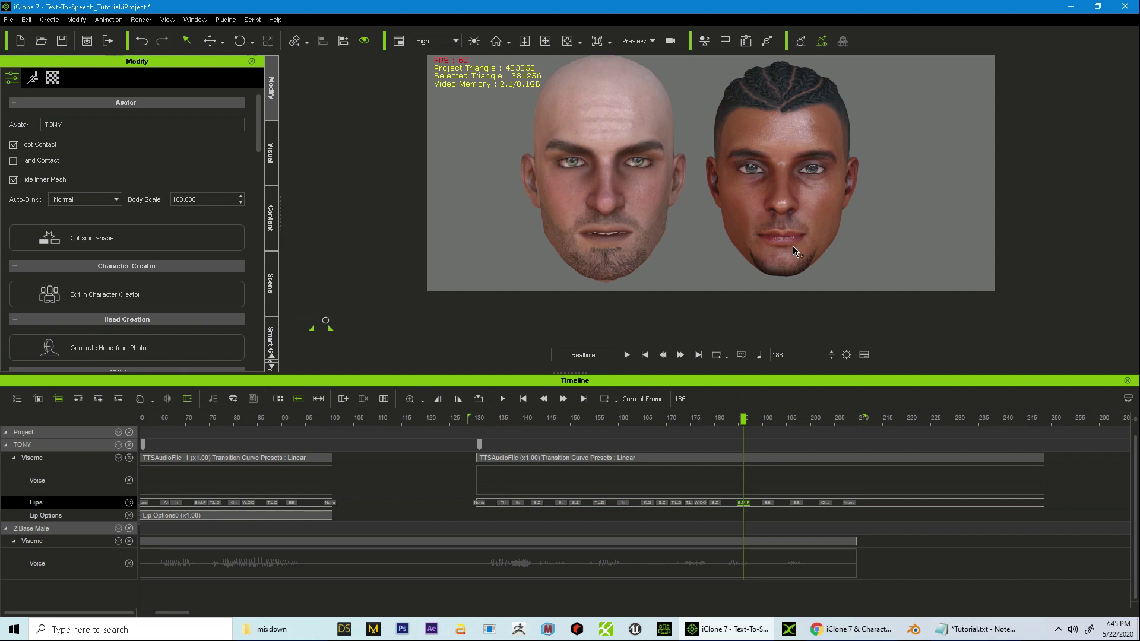
double_click(744, 503)
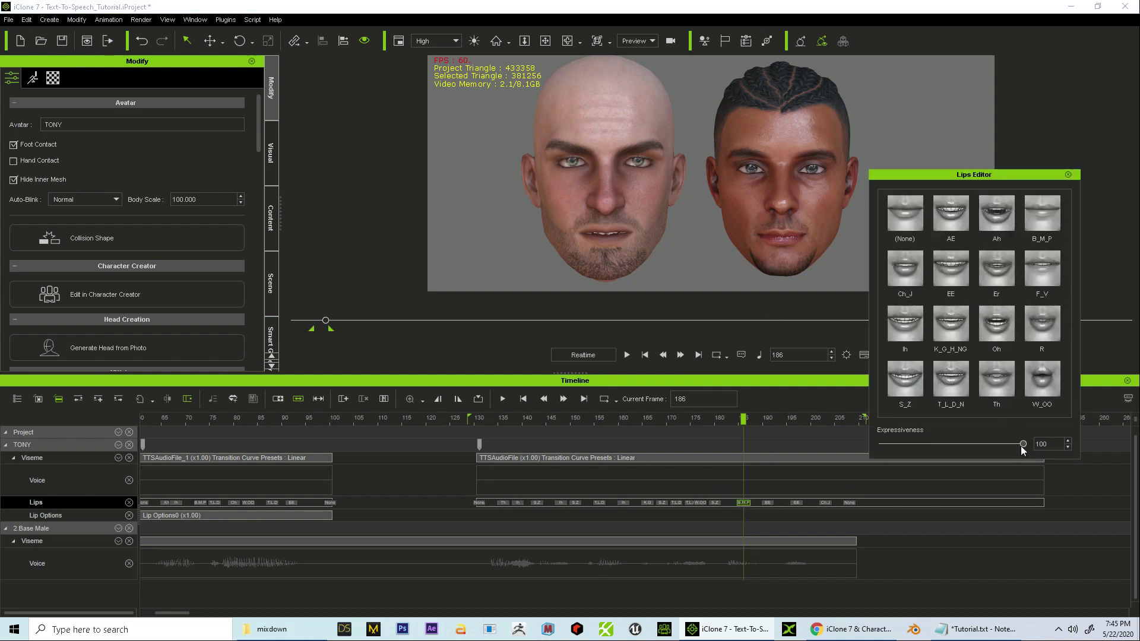
drag(1022, 444, 975, 448)
- Play the third clip's ending from the S_Z key at frame 180 to check the lip timing
click(713, 503)
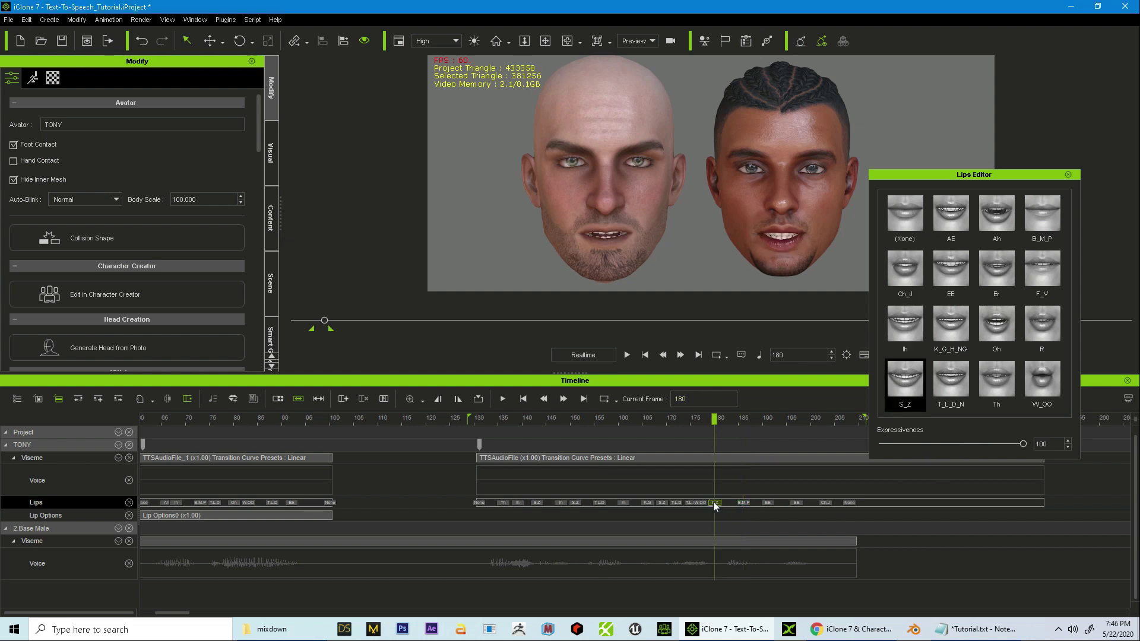
key(space)
key(space)
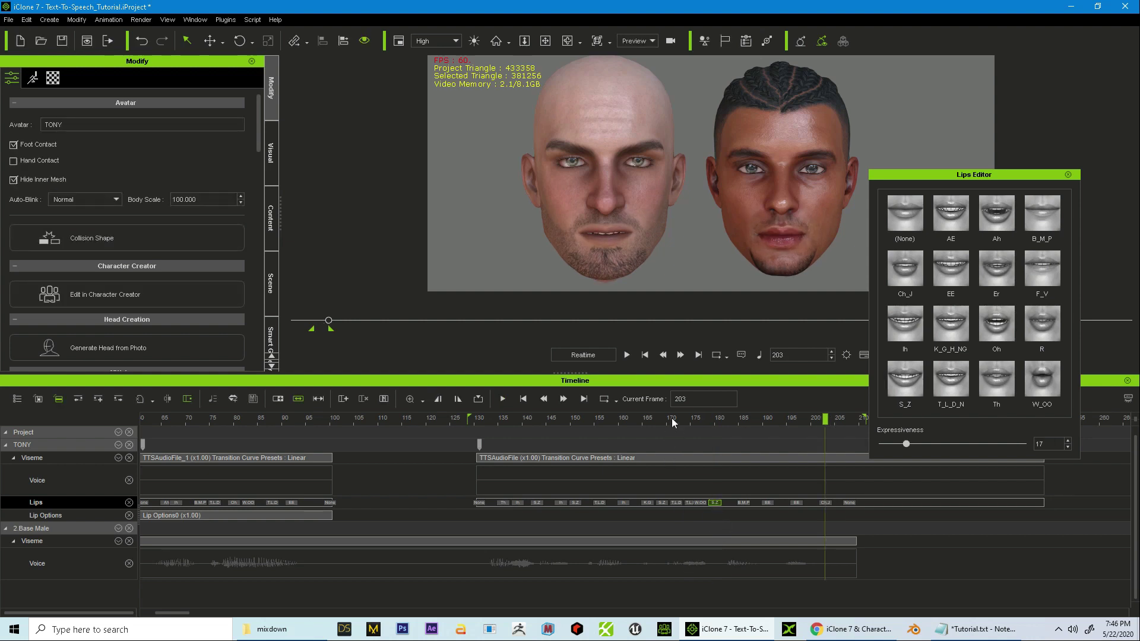
key(space)
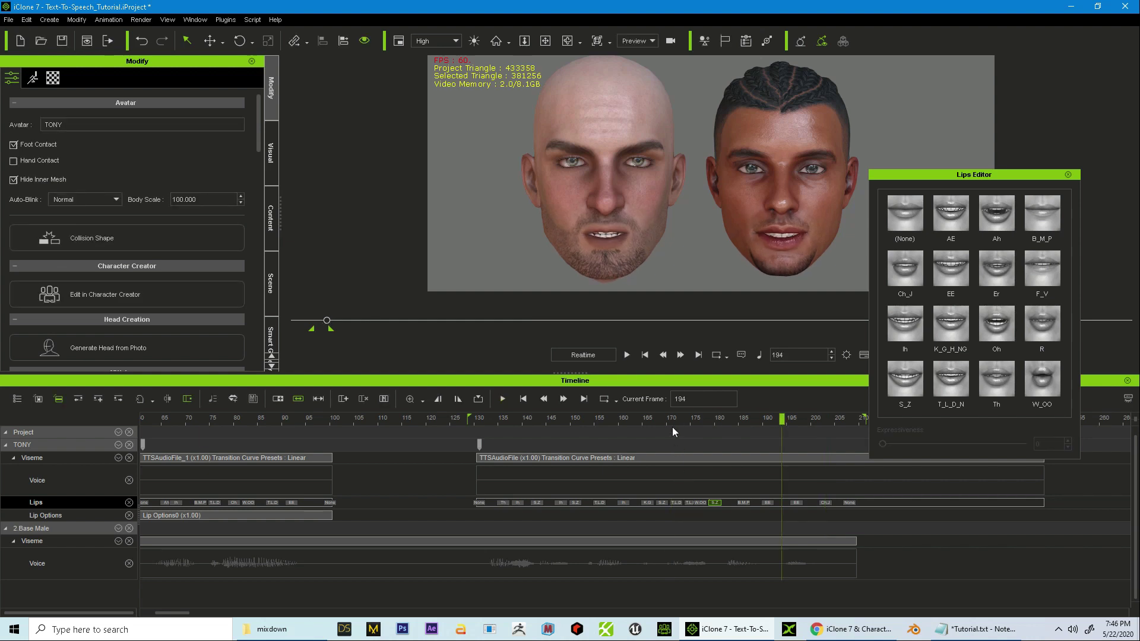
- Move the third clip's Ih key to frame 159 and shift the following keys through S_Z about four frames earlier, placing S_Z at frame 176
click(706, 503)
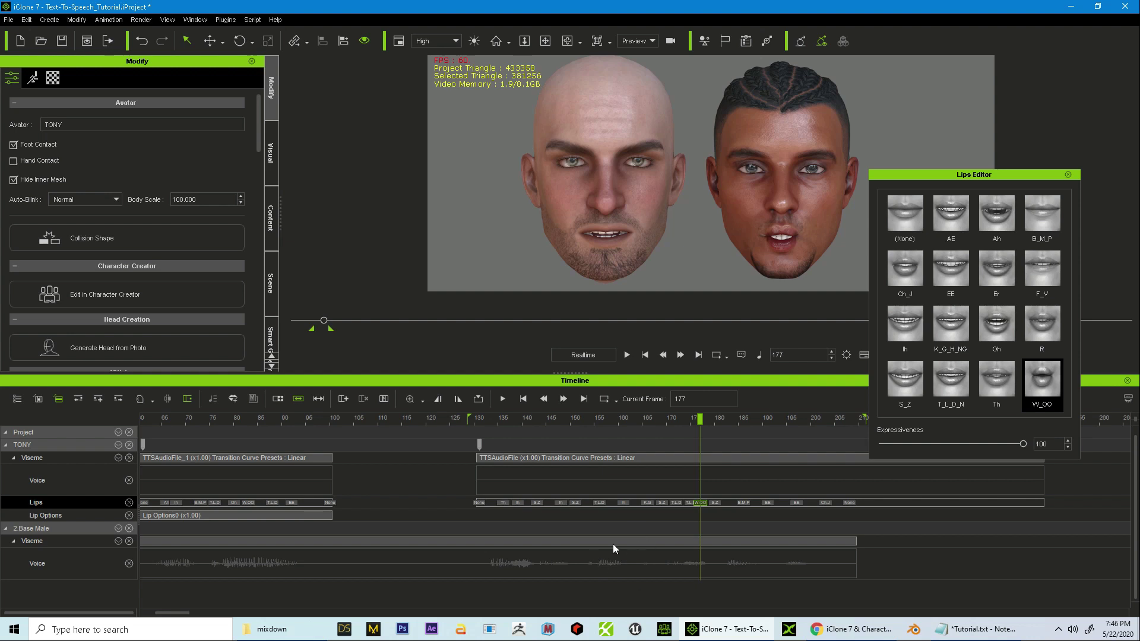
drag(633, 503, 664, 503)
click(622, 502)
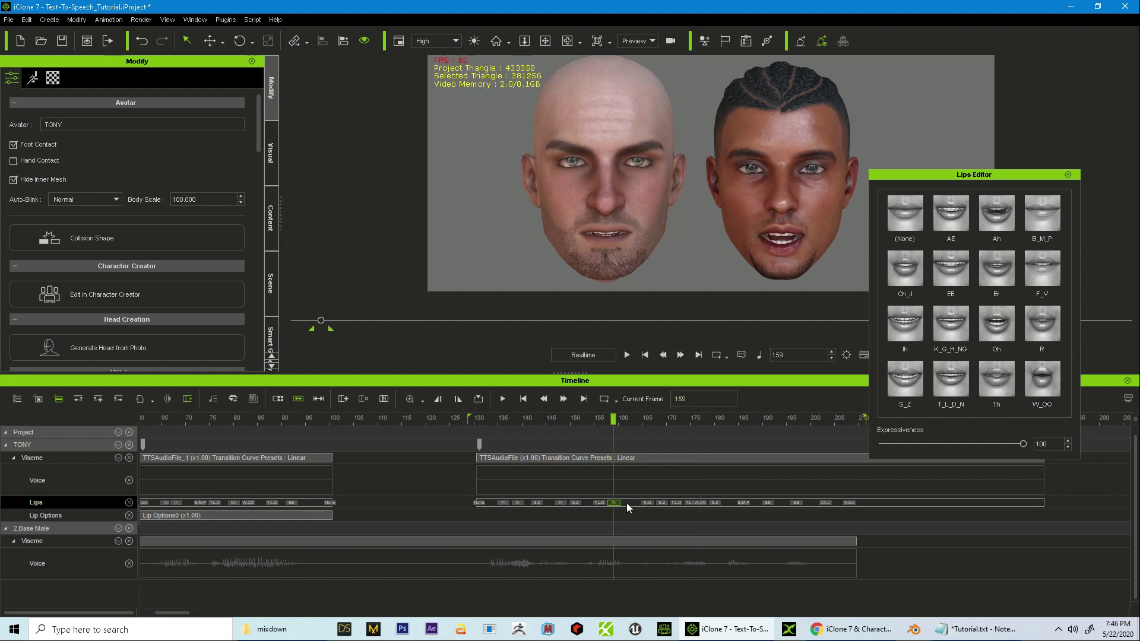
click(700, 502)
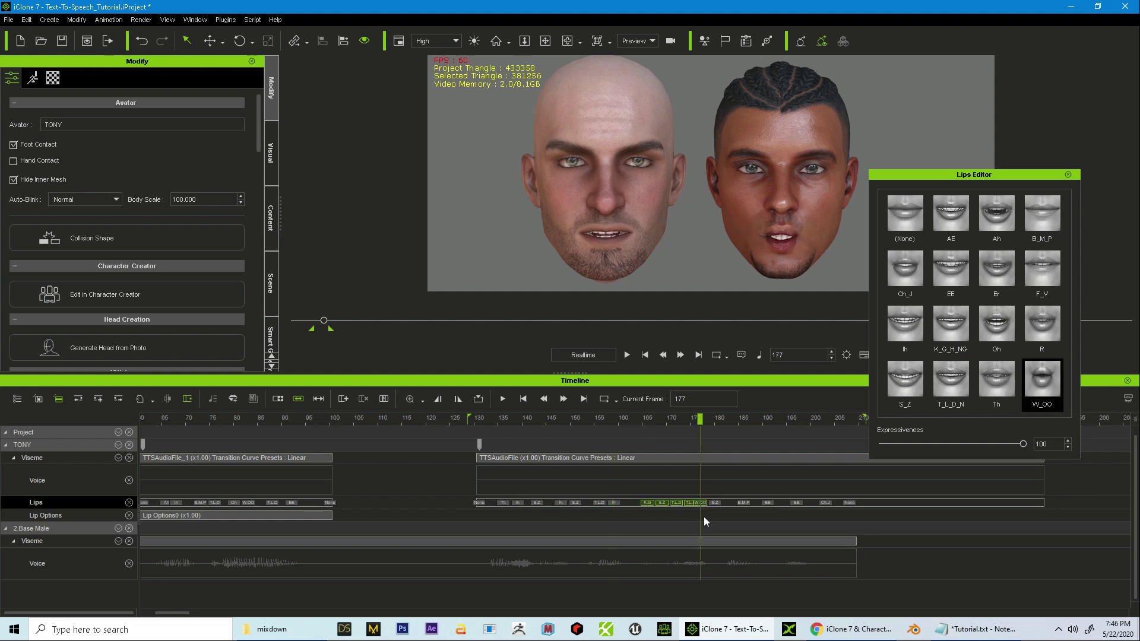
mouse_move(697, 502)
mouse_down()
mouse_move(680, 505)
mouse_move(698, 504)
mouse_up()
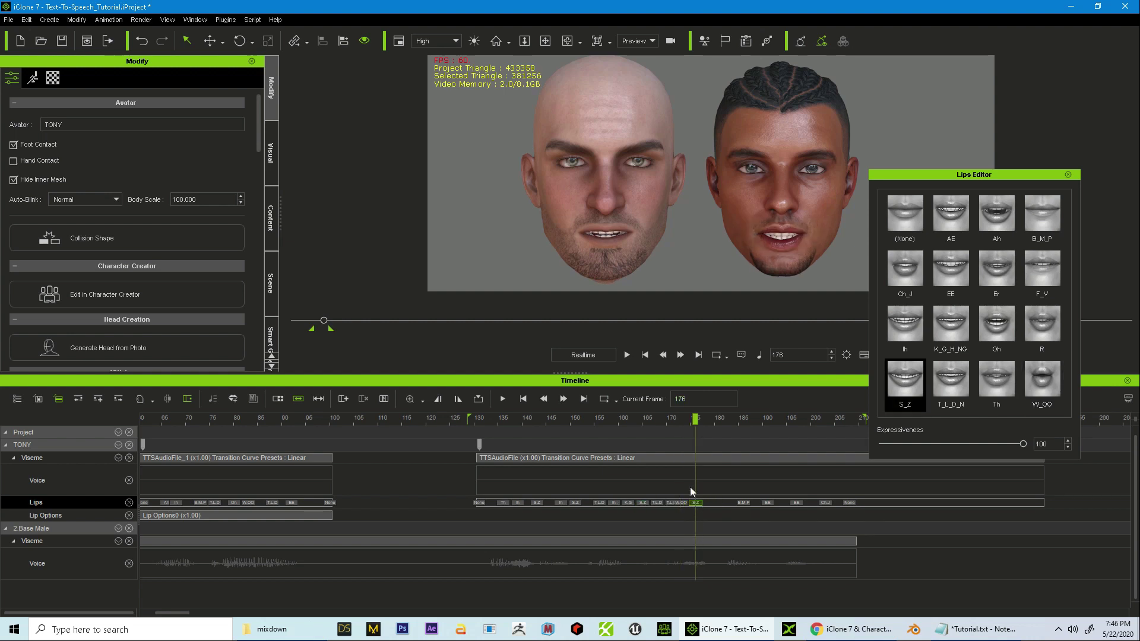
- Play the retimed keys and move the third clip's B_M_P key to frame 179
key(space)
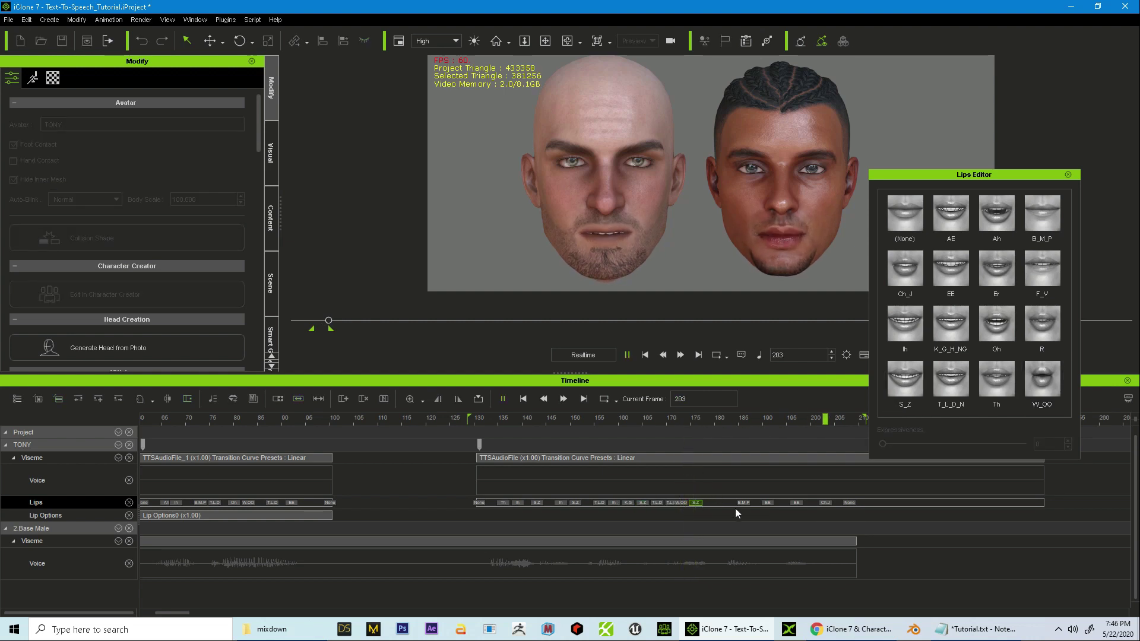
key(space)
drag(742, 503, 720, 504)
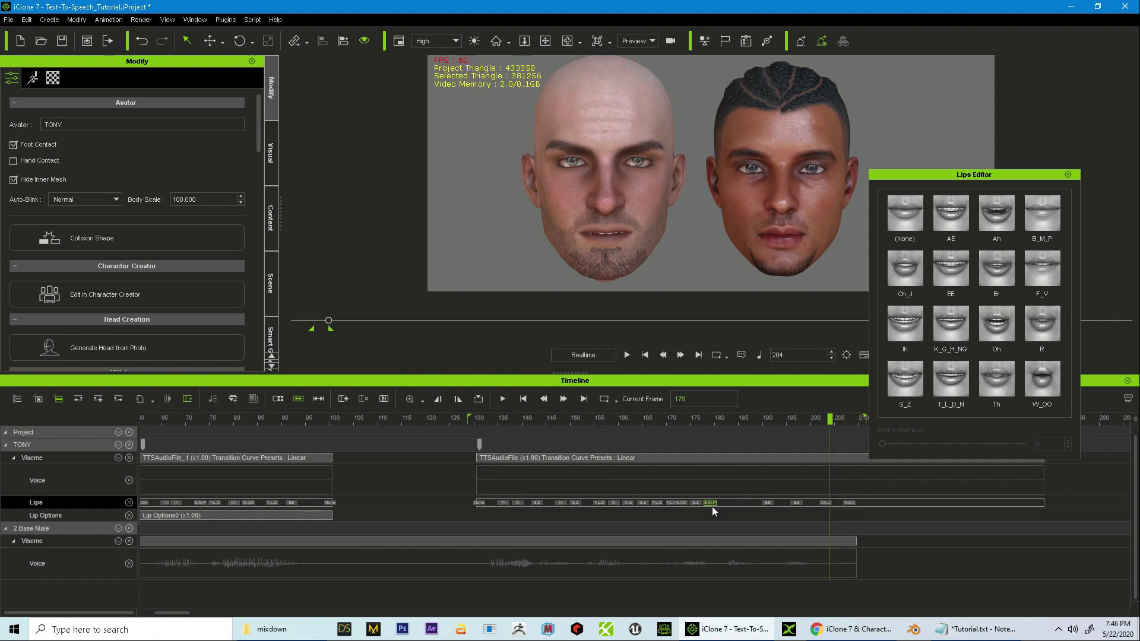
- Move the third clip's first EE key after B_M_P to frame 186 and its Ch_J key to frame 201, checking the timing in playback
click(711, 504)
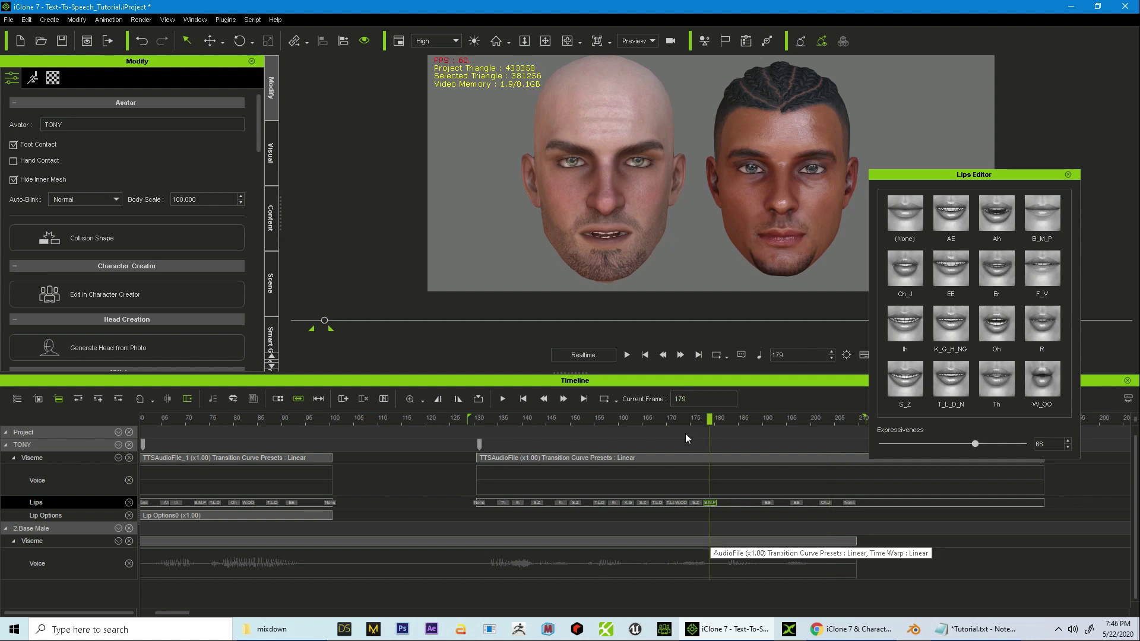
key(space)
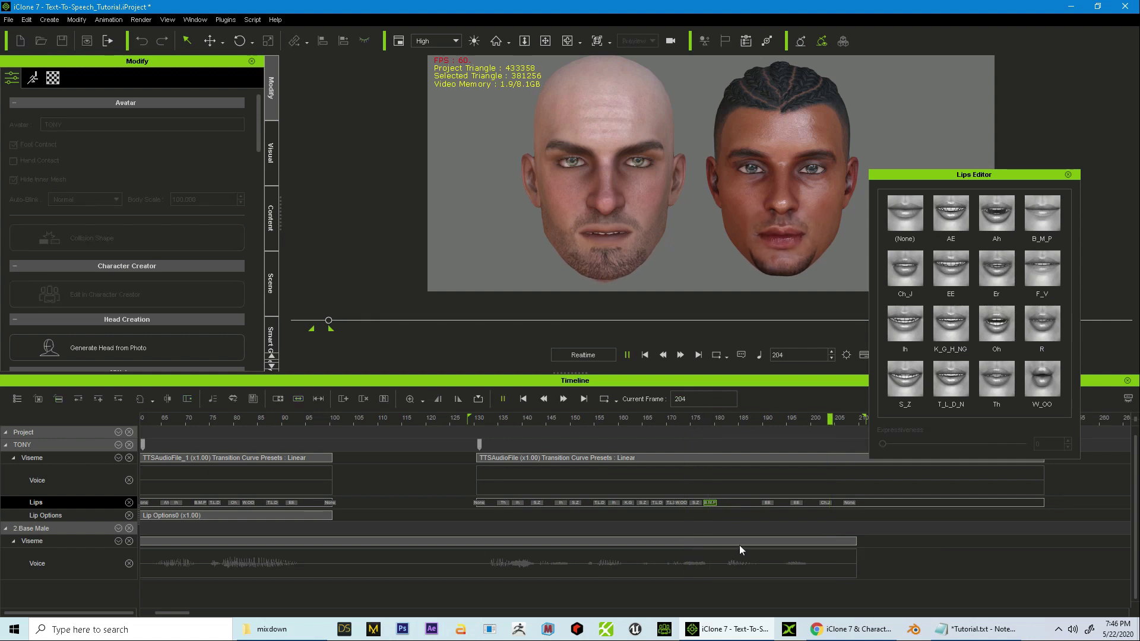
key(space)
click(767, 503)
click(745, 504)
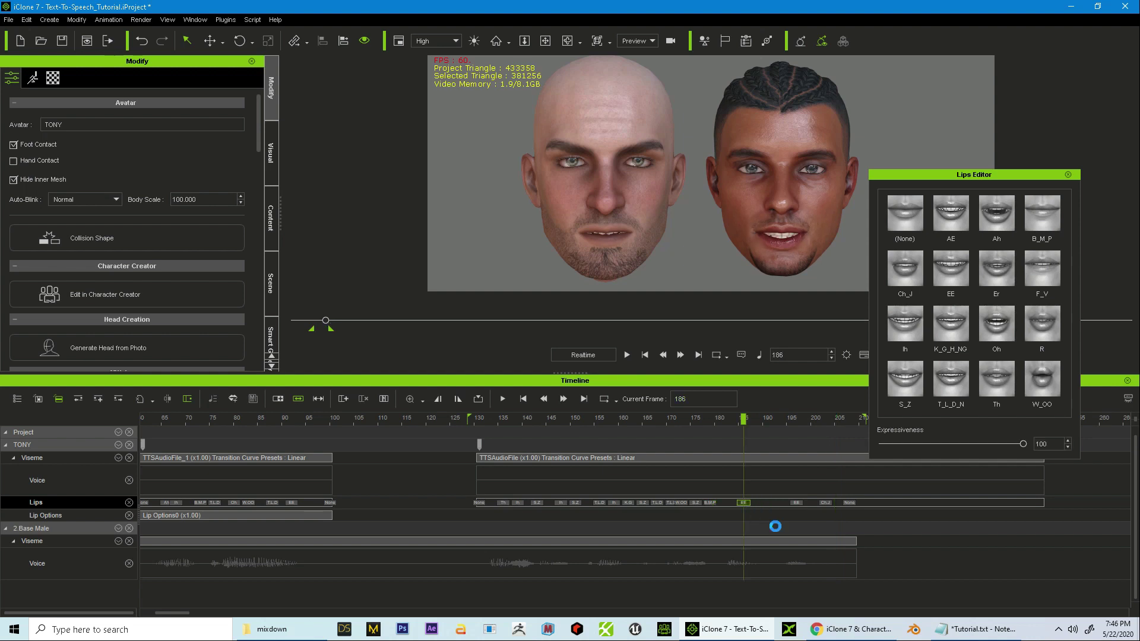
click(821, 503)
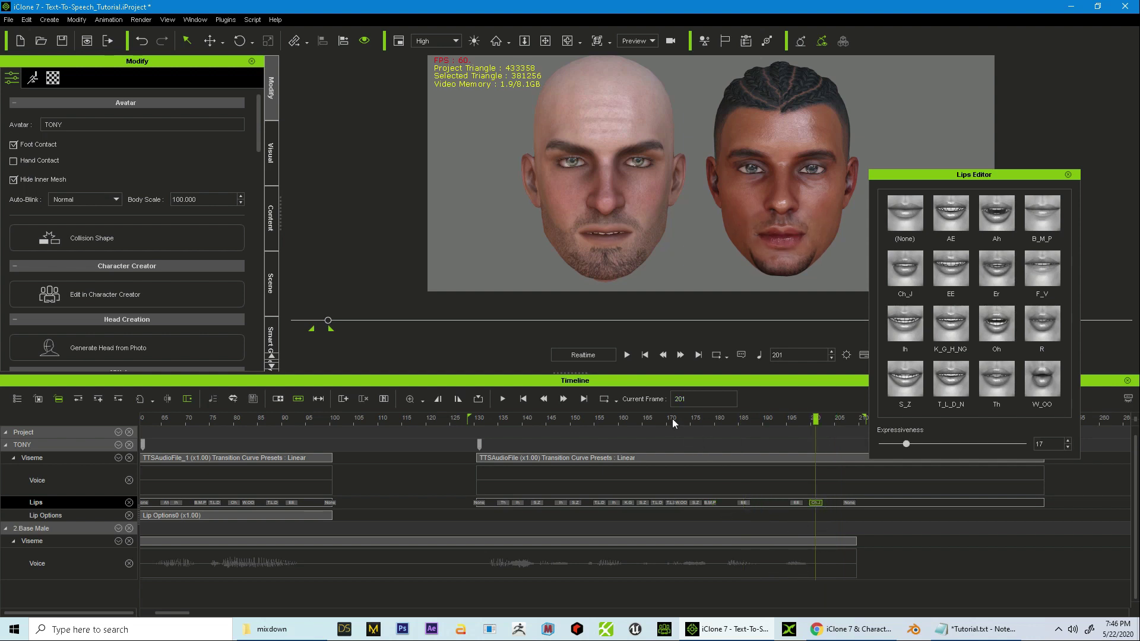
key(space)
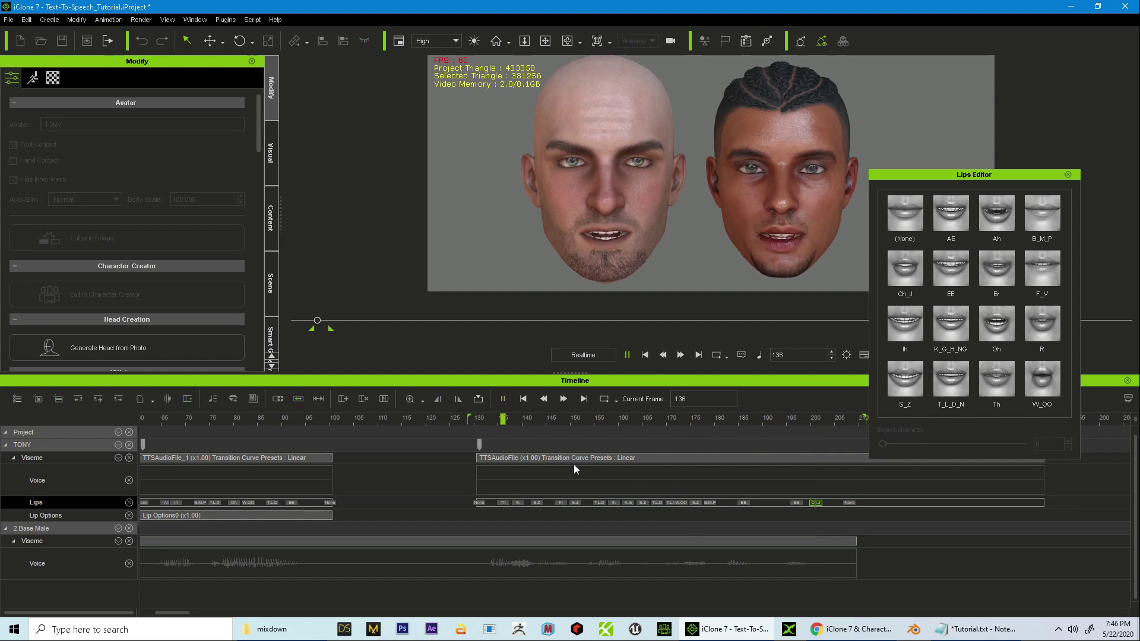
key(space)
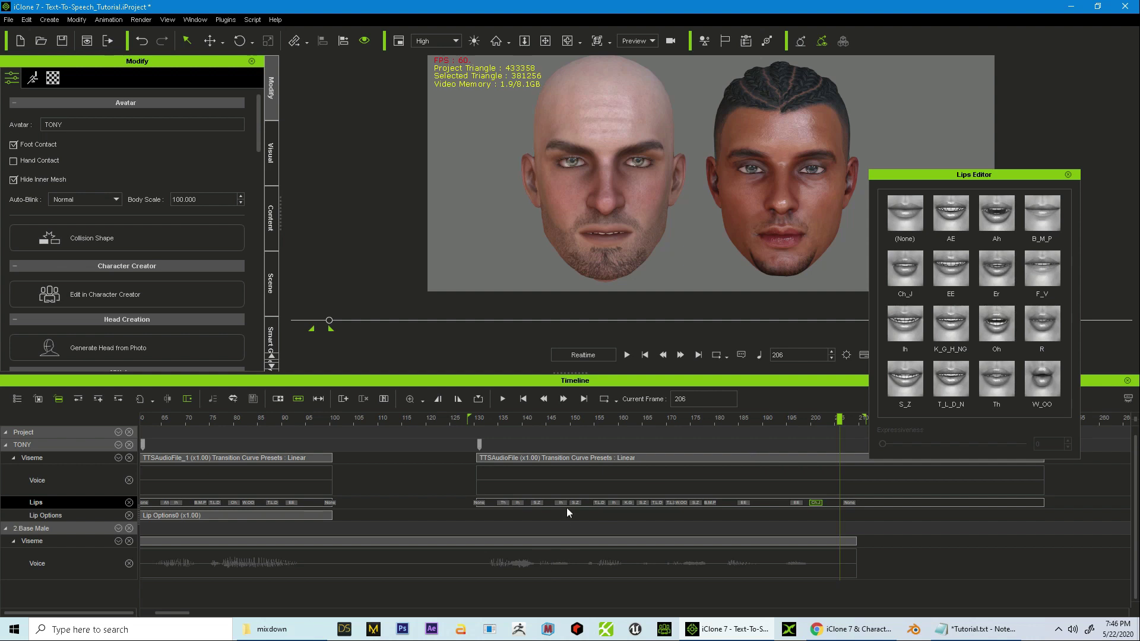
- Smooth the third clip's lip motion by parts with Lips 3, Tongue 3 and Jaw 4, and play the clip
click(566, 457)
right_click(566, 457)
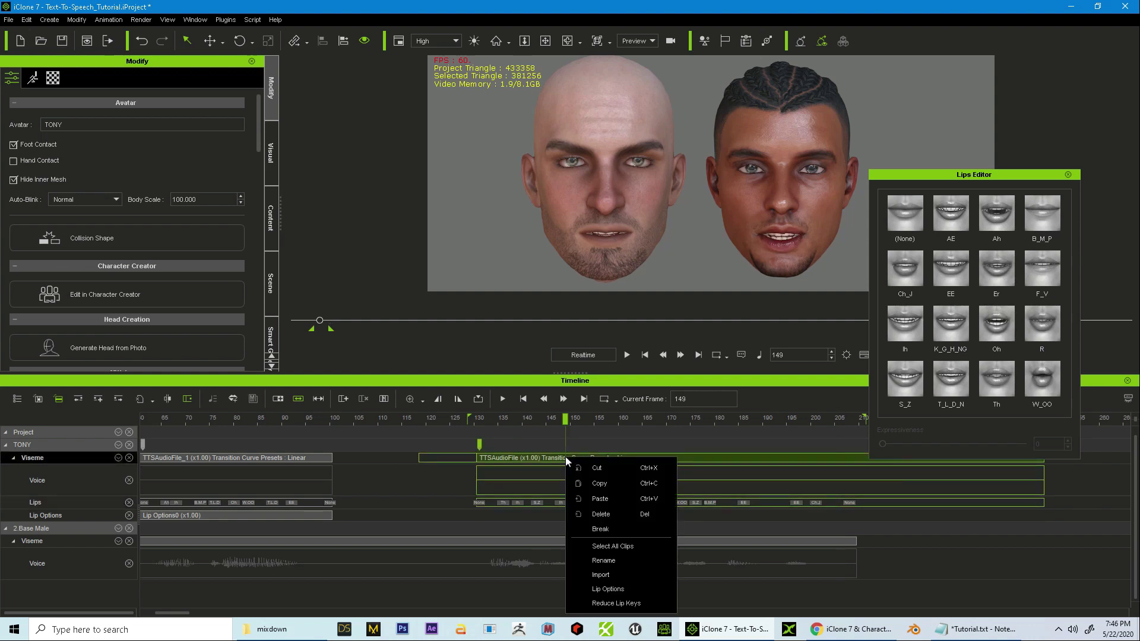
click(612, 589)
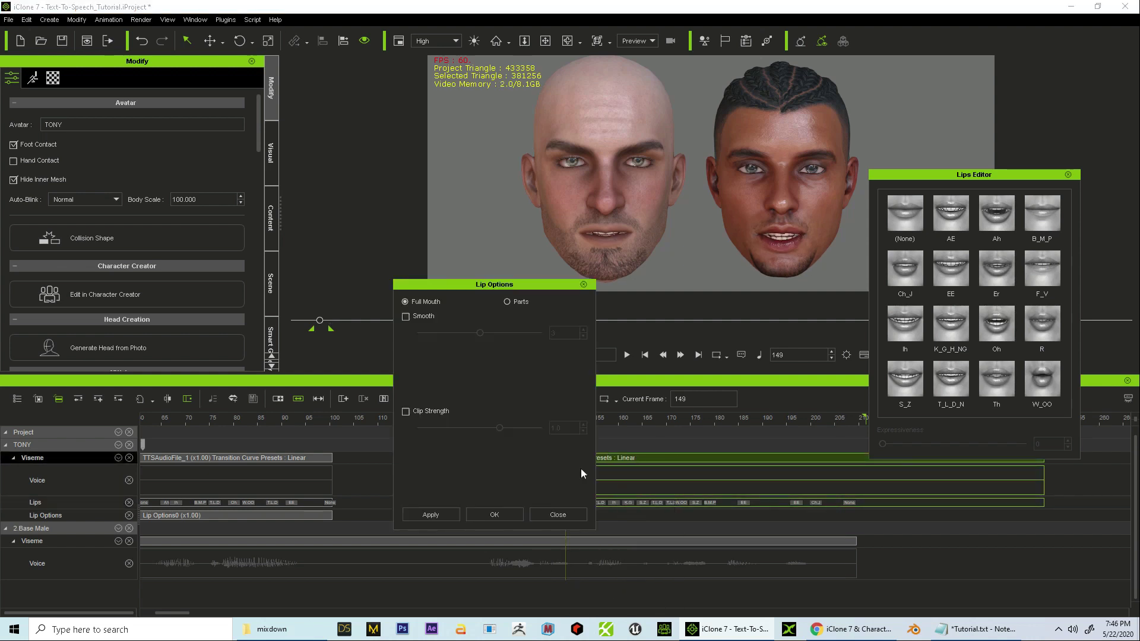
click(507, 302)
click(406, 316)
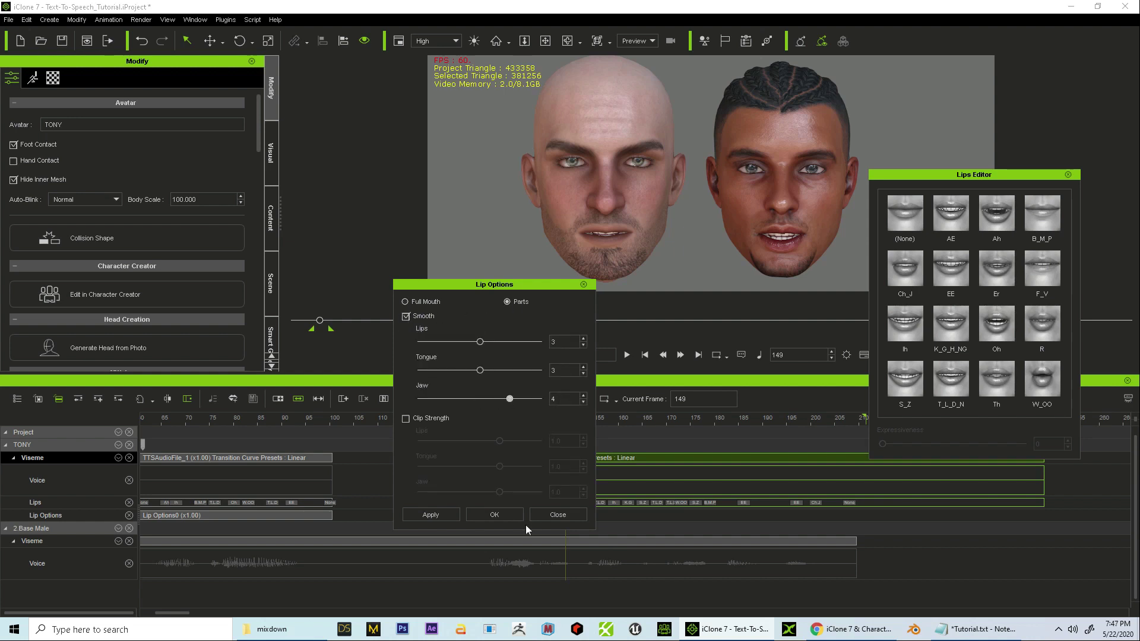
click(495, 515)
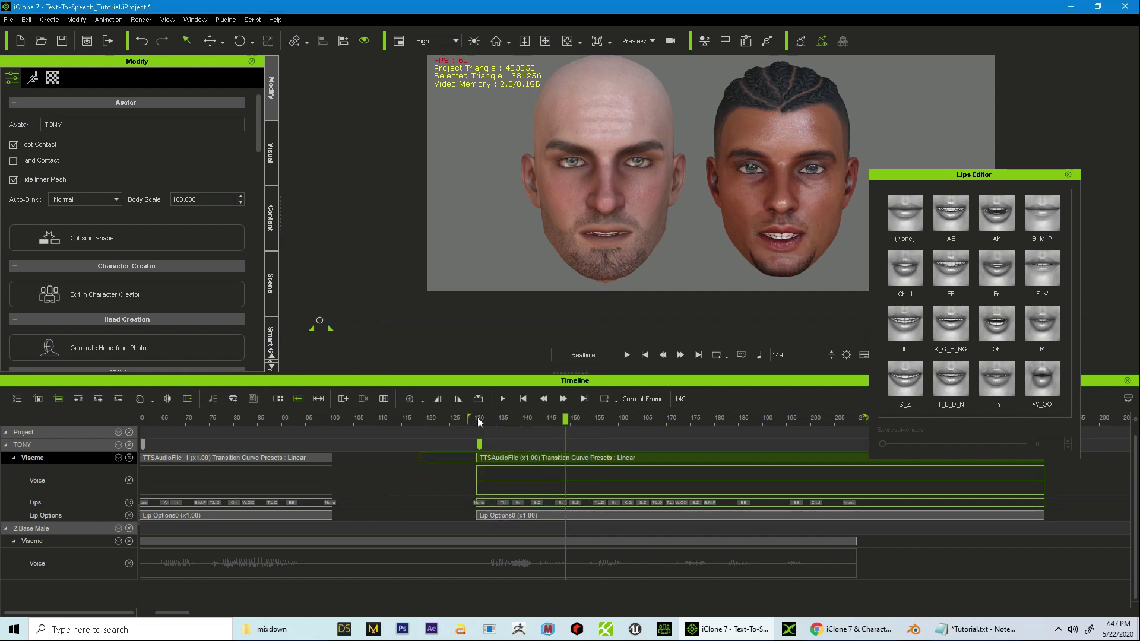
key(space)
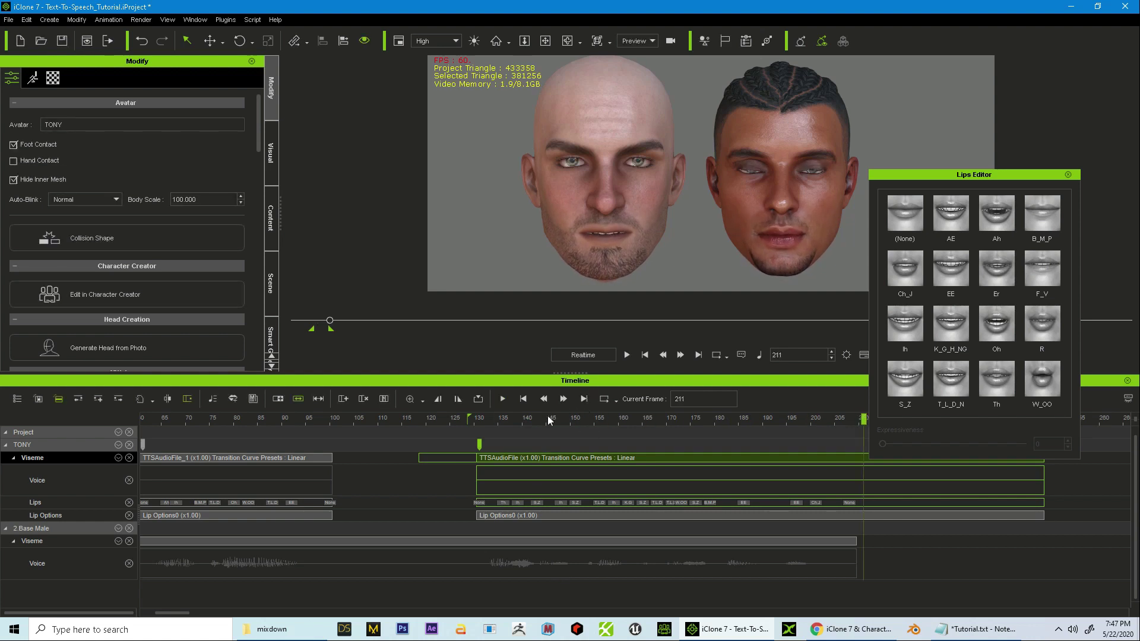
click(523, 399)
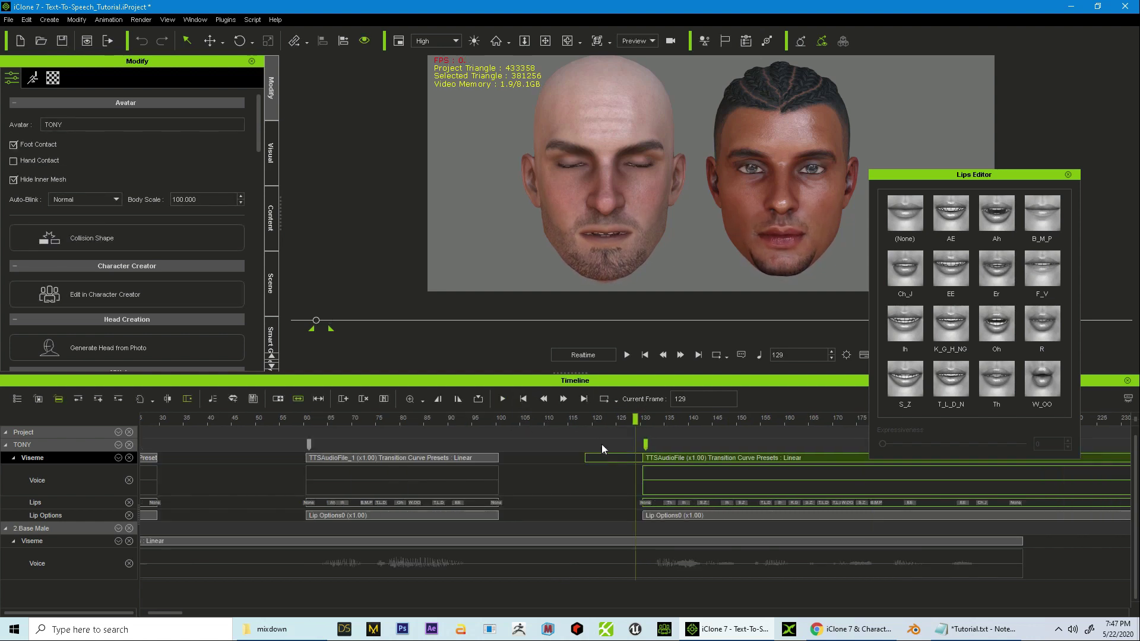
- Extend the playback range back to frame 1, return to the start and close the Lips Editor
drag(311, 330, 272, 330)
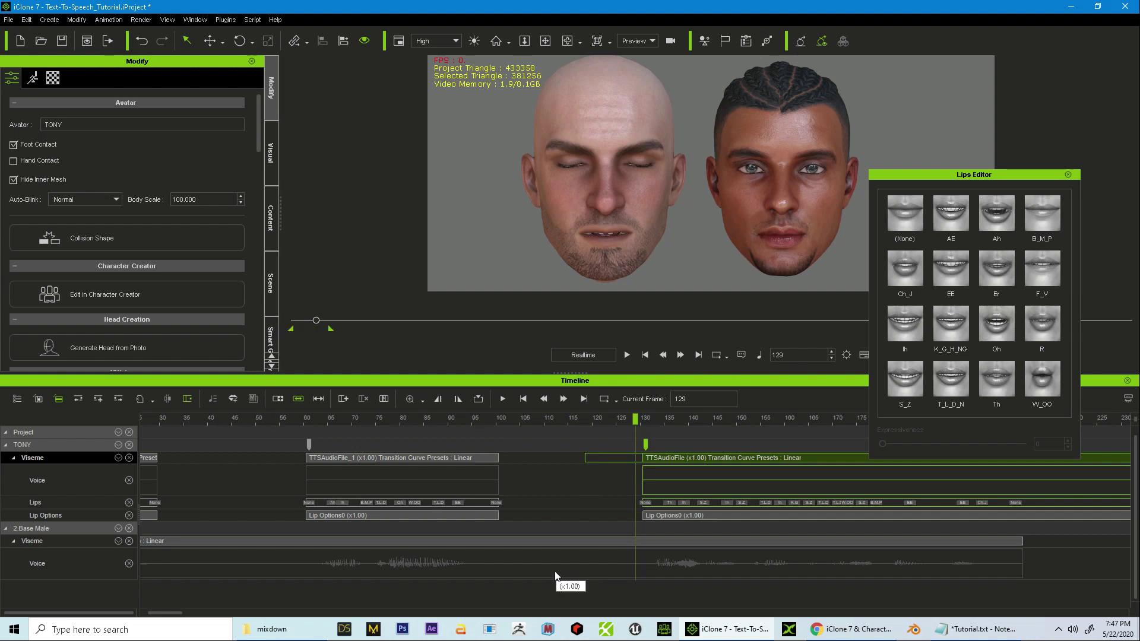
scroll(555, 575, down, 5)
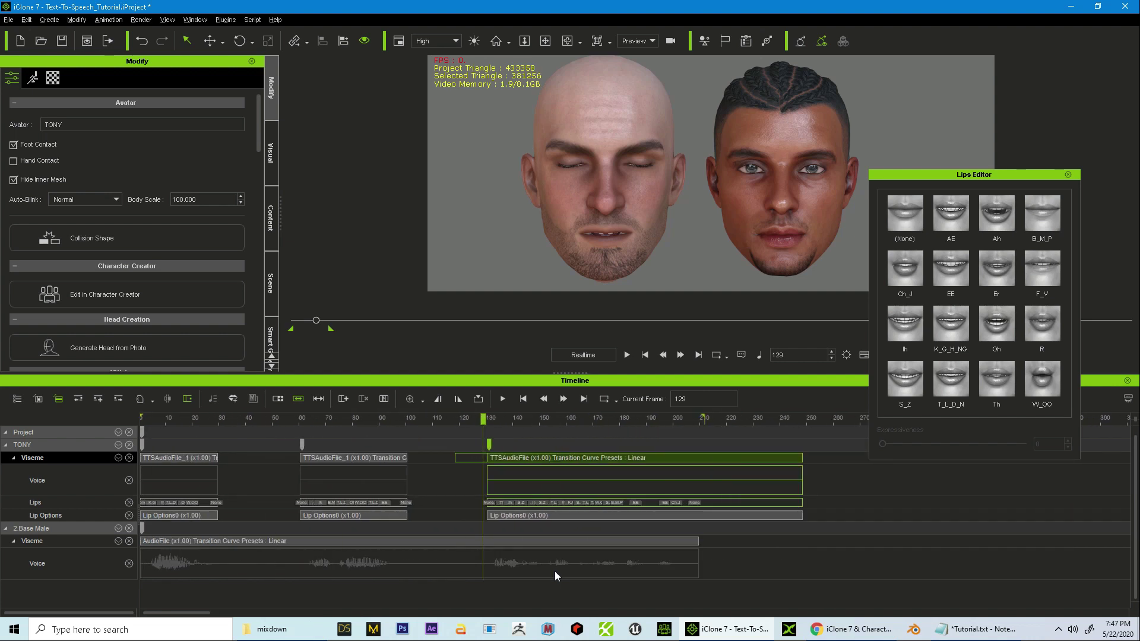
click(645, 355)
click(1068, 175)
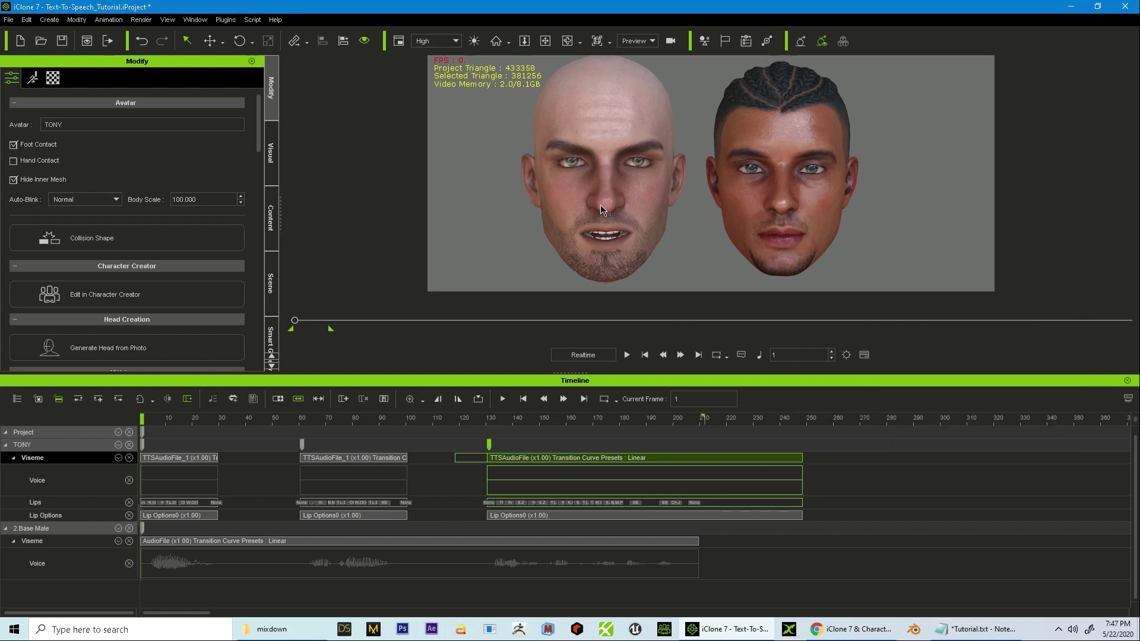
- Play the full animation twice from frame 1 to compare both avatars' lip sync across all three phrases
click(628, 355)
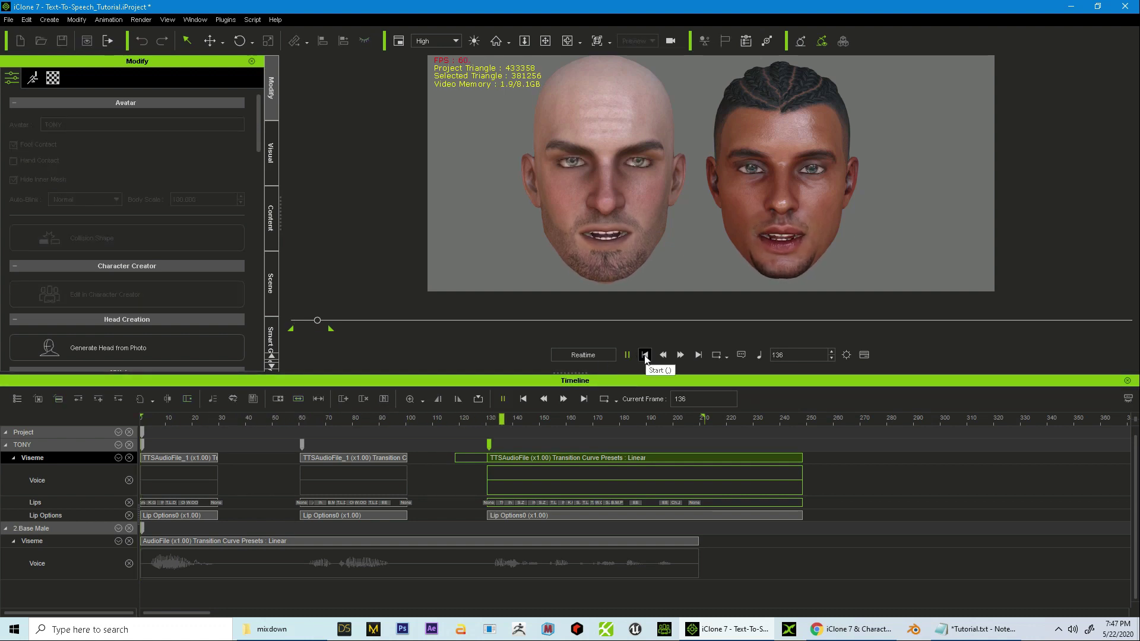
click(645, 355)
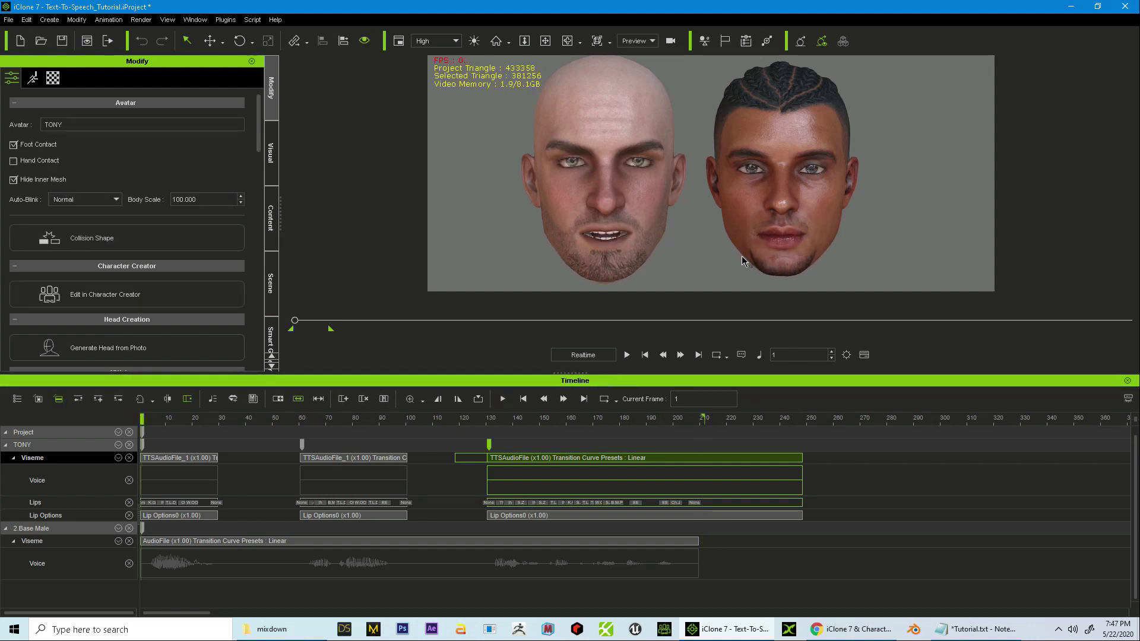
click(626, 355)
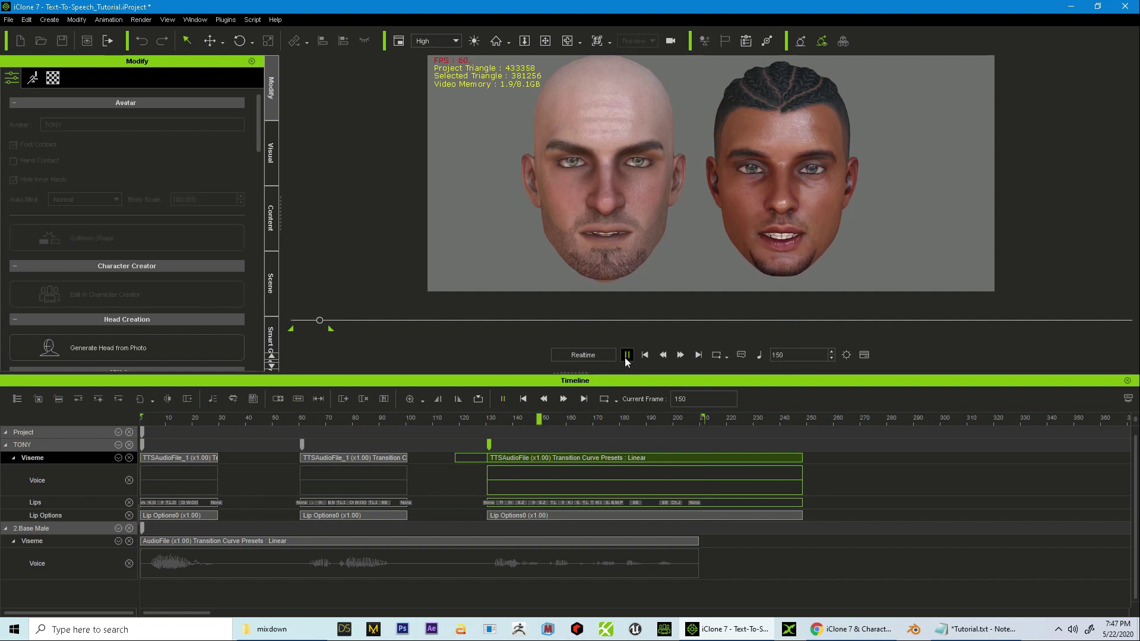
click(645, 355)
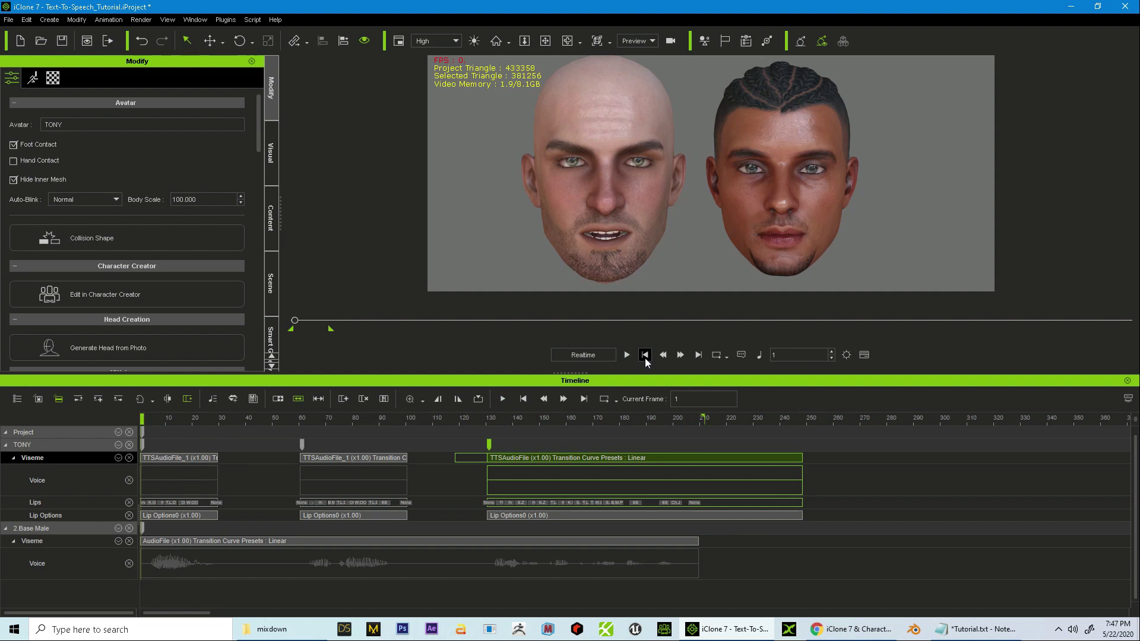